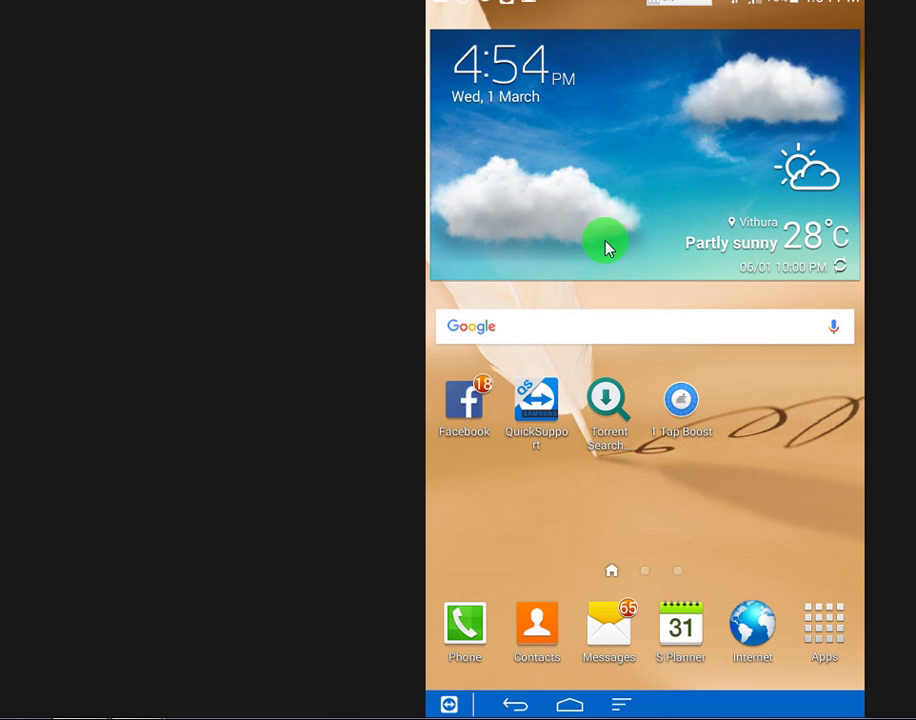
- Open the Play Store on the phone and choose QuickSupport for Samsung from the "teamviewer quicksupport" results
left_click(826, 638)
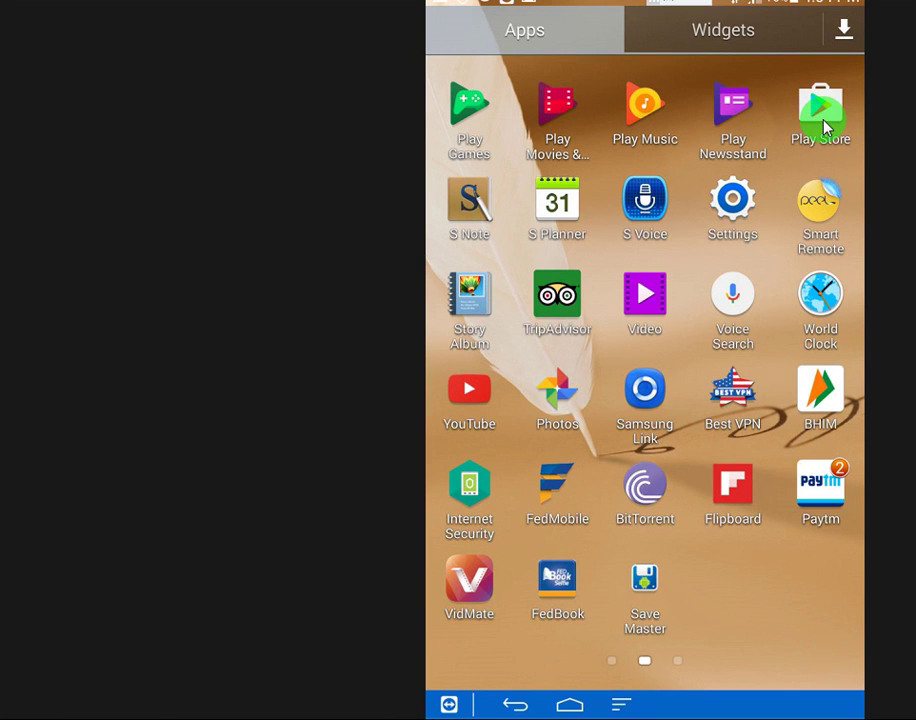
left_click(822, 118)
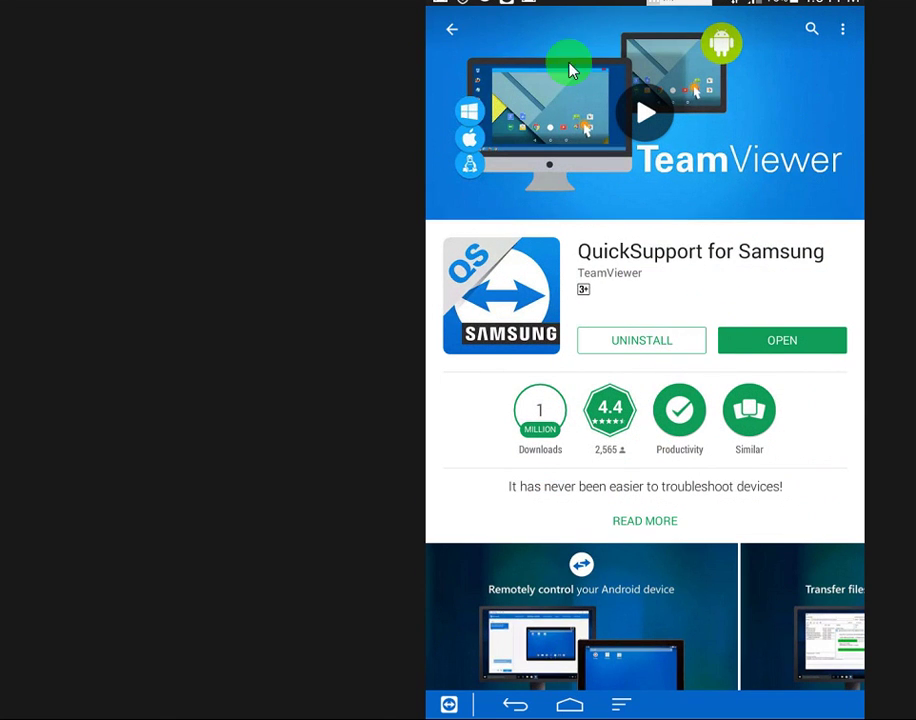
left_click(452, 34)
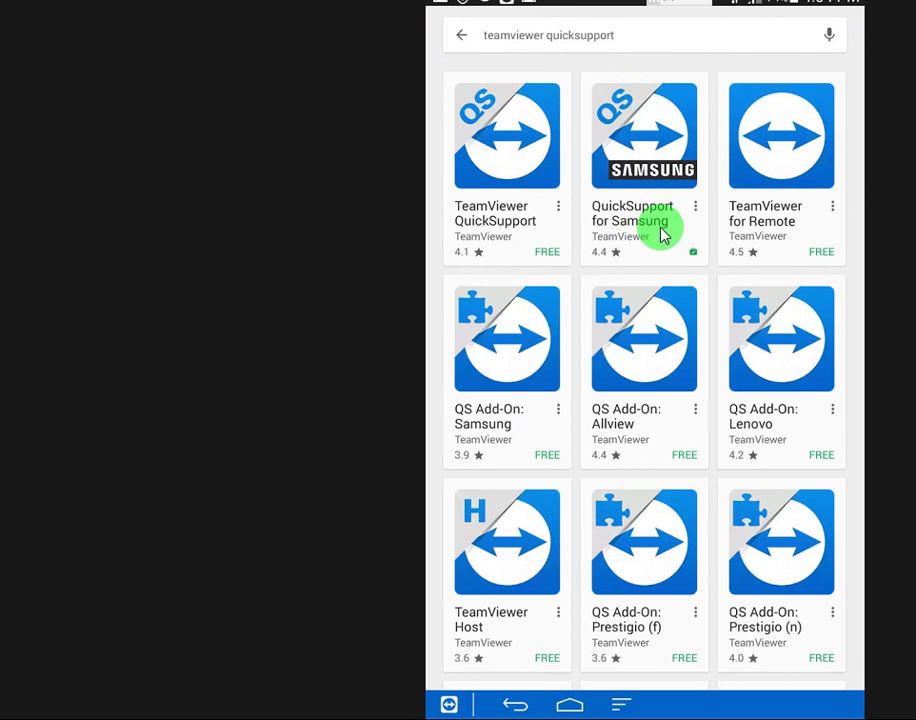
left_click(644, 168)
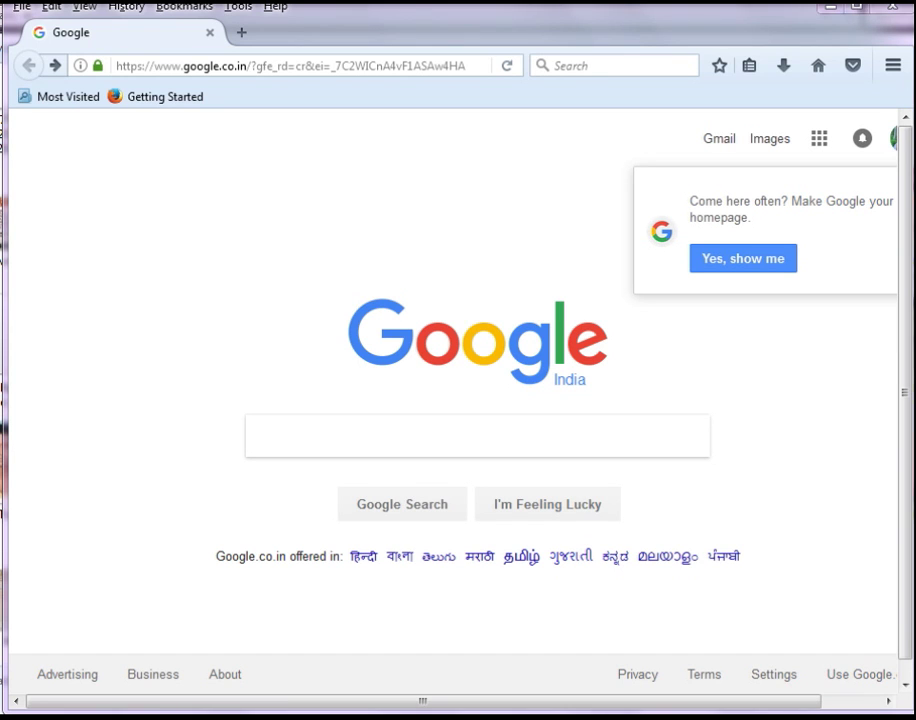
- Search Google for "teamviewer 12" using the suggested query
left_click(287, 437)
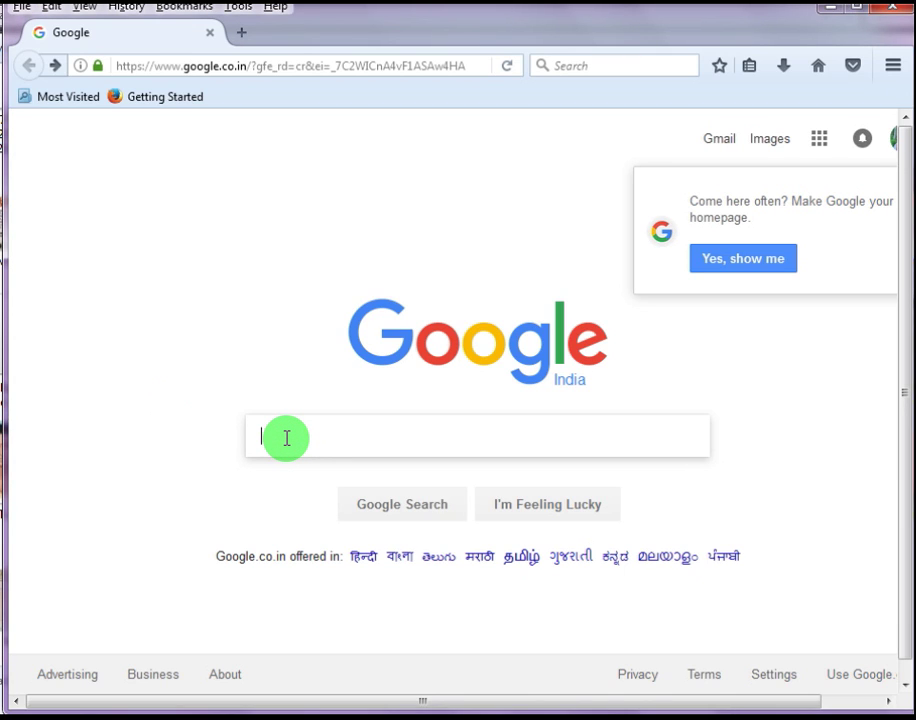
type("te")
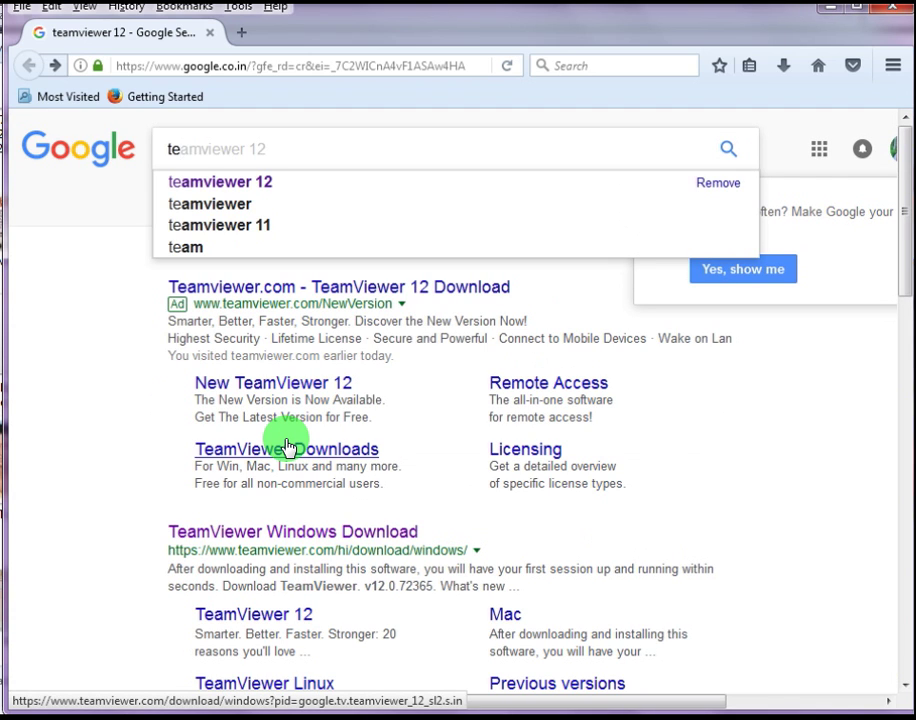
type("am viewer")
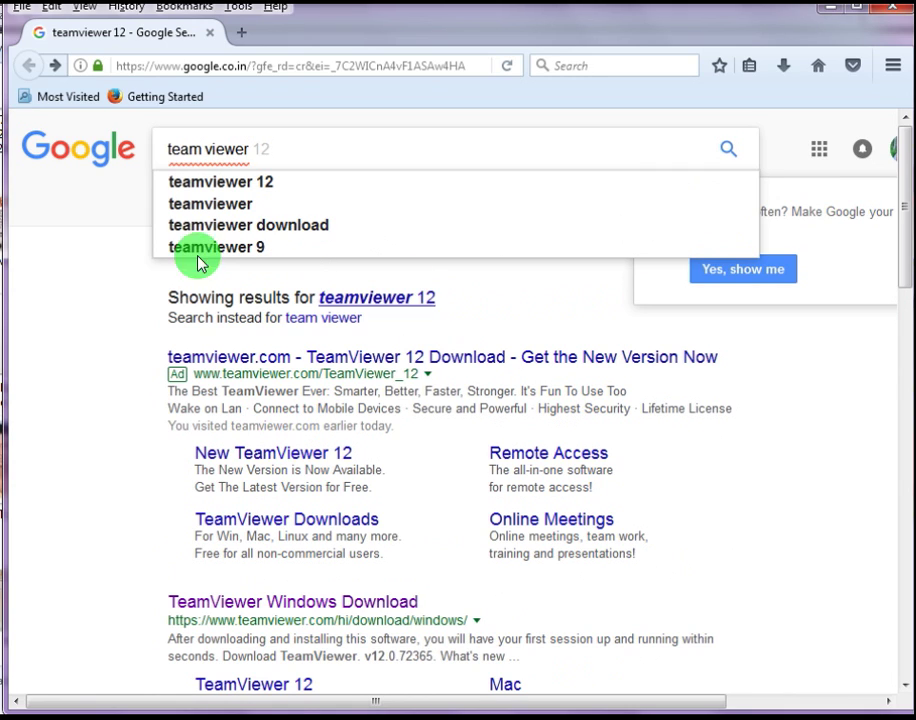
left_click(283, 184)
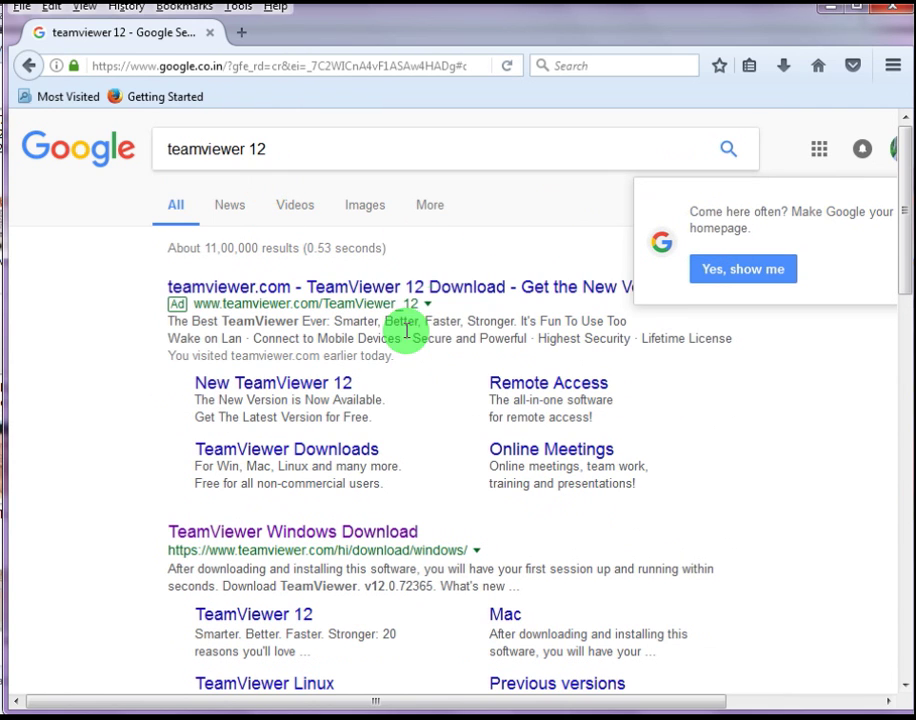
- Open the TeamViewer Windows Download page from the search results and find its download section
scroll(311, 511, "down", 2)
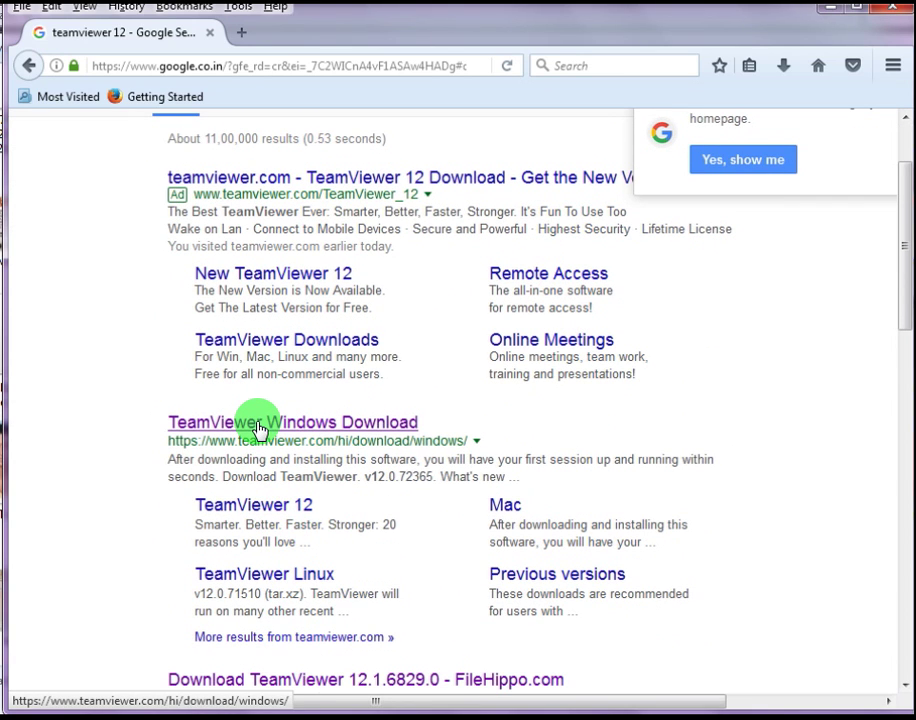
left_click(258, 424)
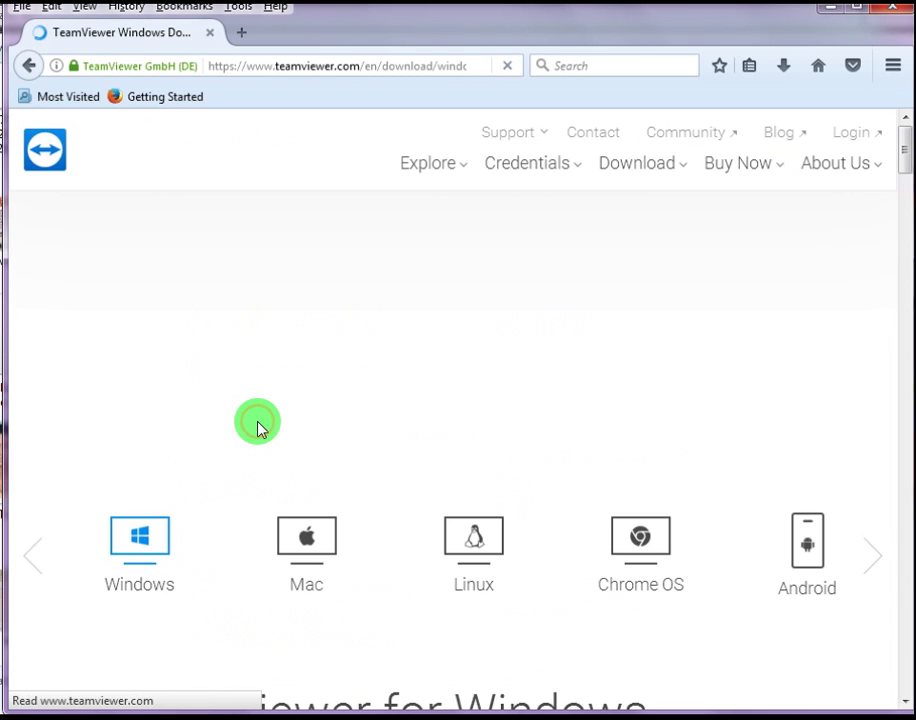
scroll(435, 400, "down", 6)
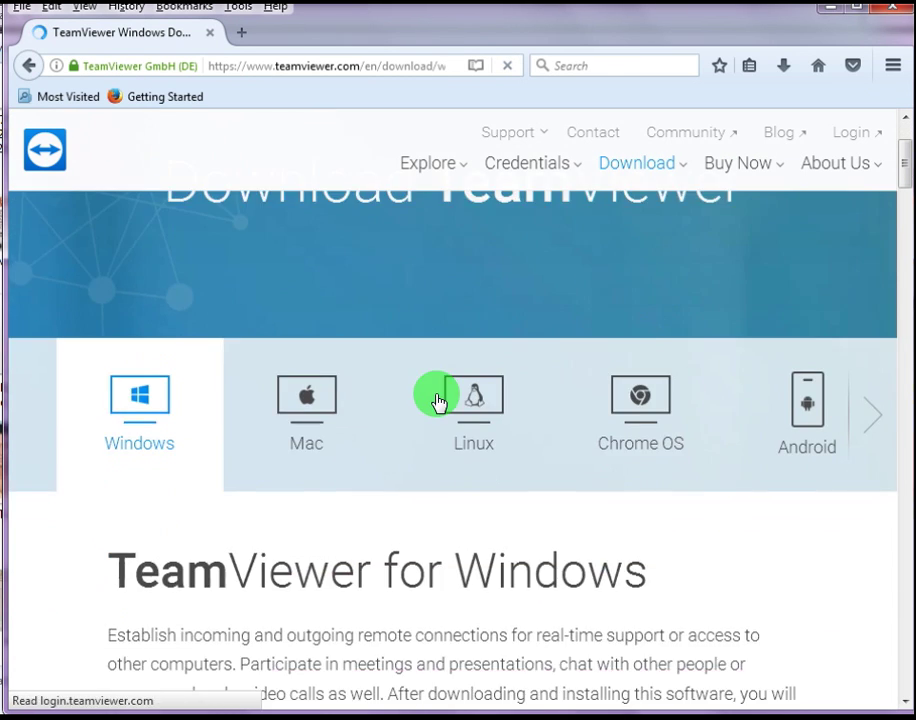
scroll(423, 415, "down", 1)
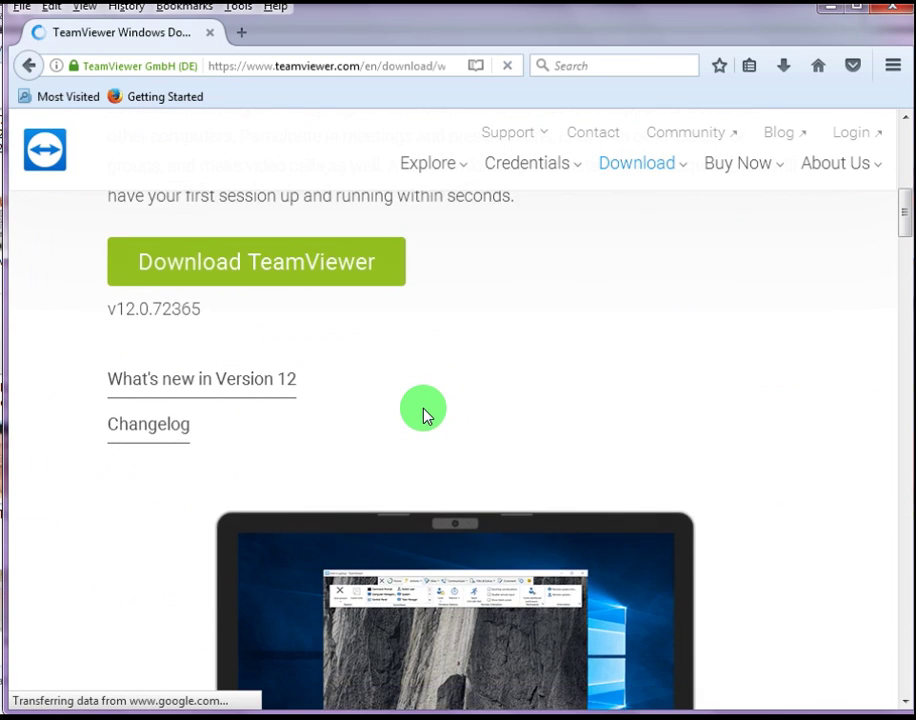
- Try to download and save the TeamViewer_Setup_en.exe installer, checking its download progress
scroll(423, 415, "up", 2)
left_click(277, 404)
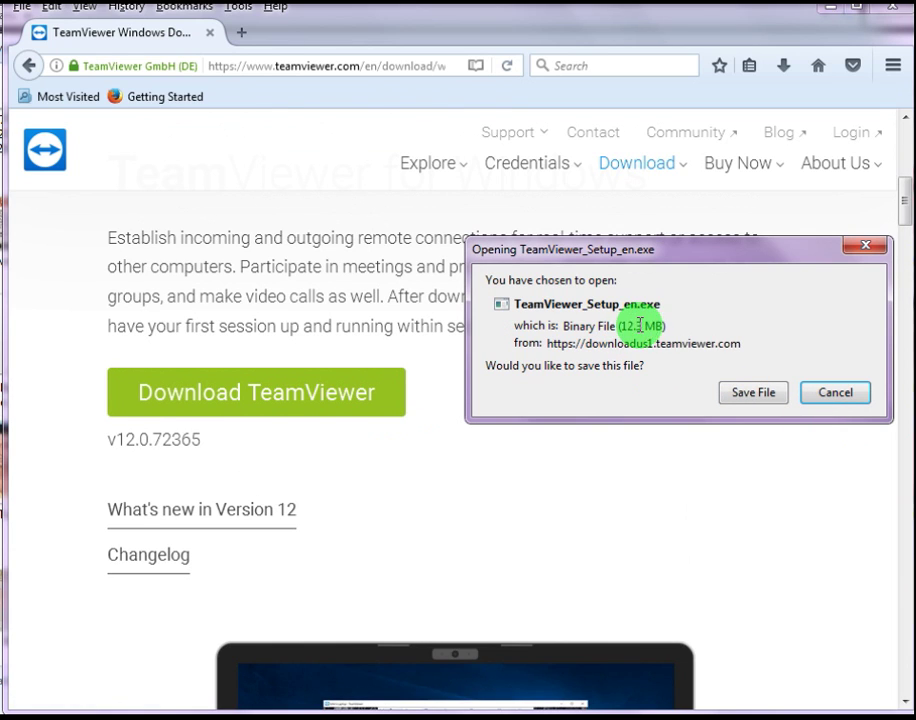
left_click(745, 396)
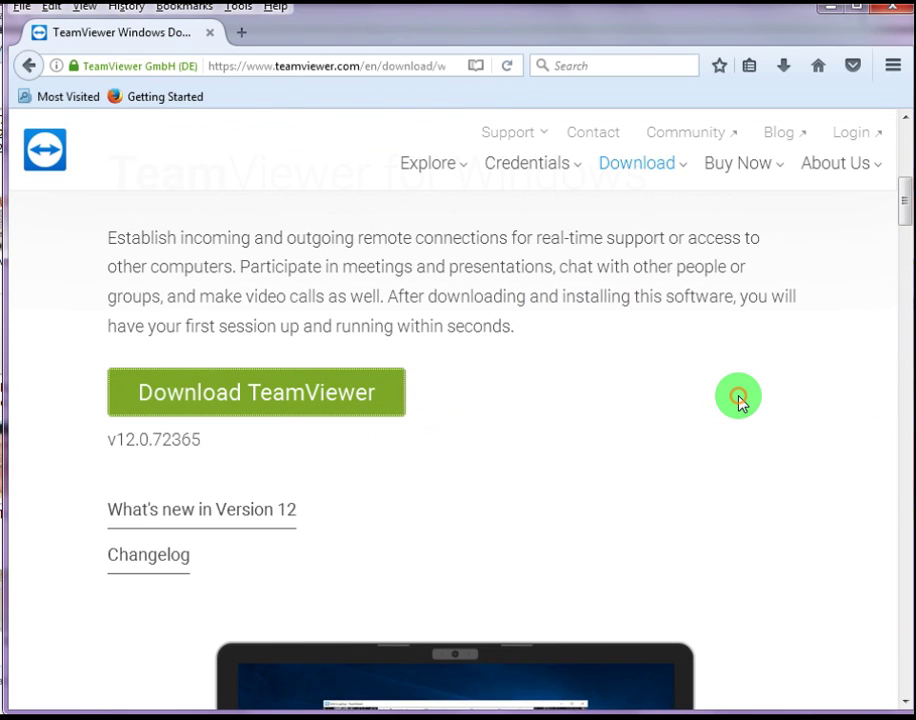
left_click(783, 75)
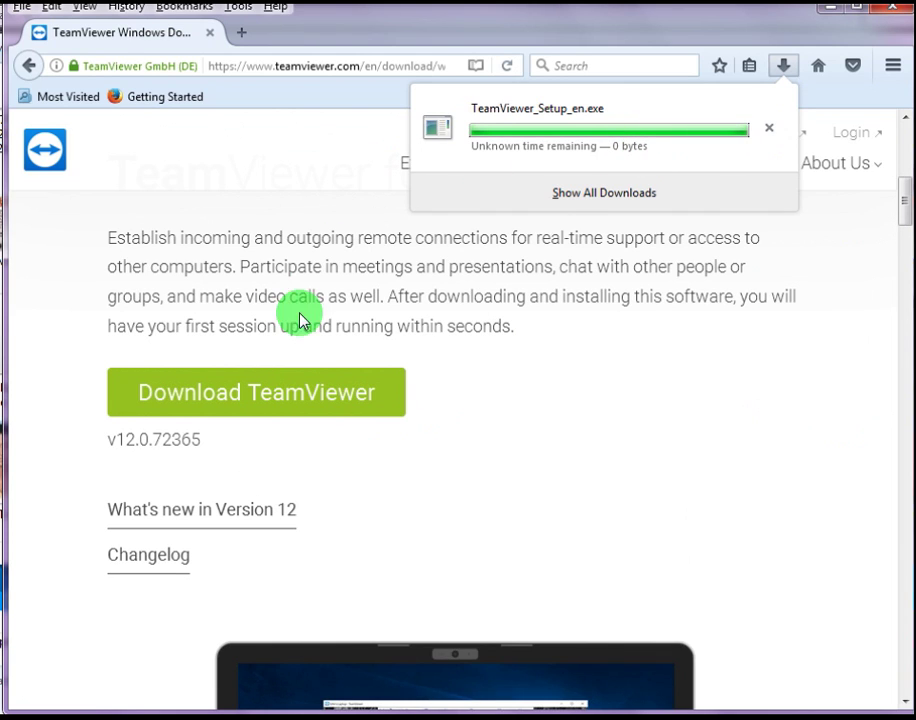
left_click(250, 239)
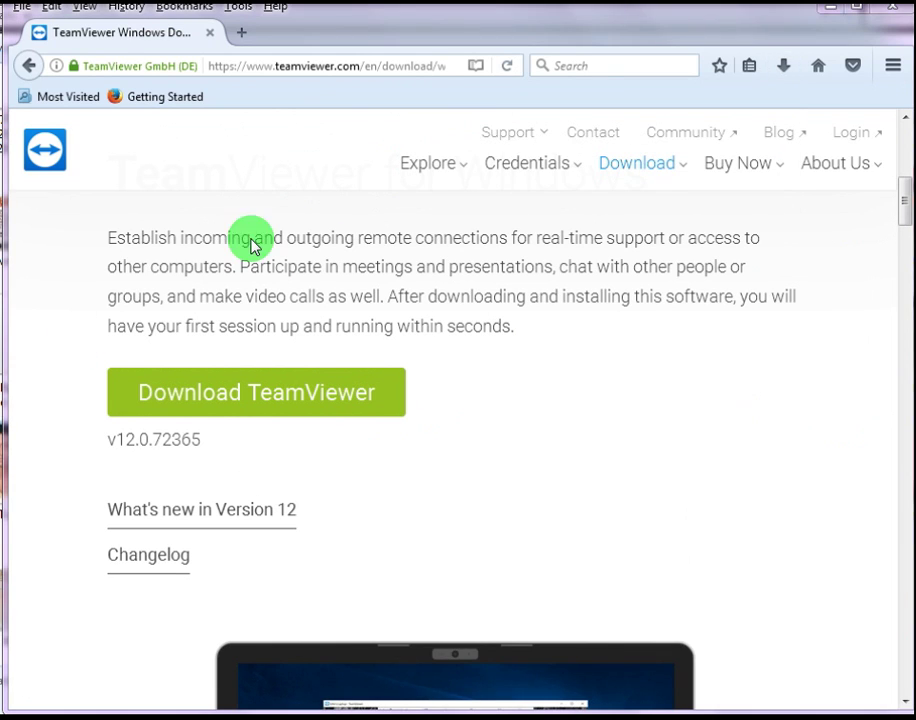
- Find TeamViewer_Setup_da.exe in the full download history and run it, approving the security warnings
left_click(780, 68)
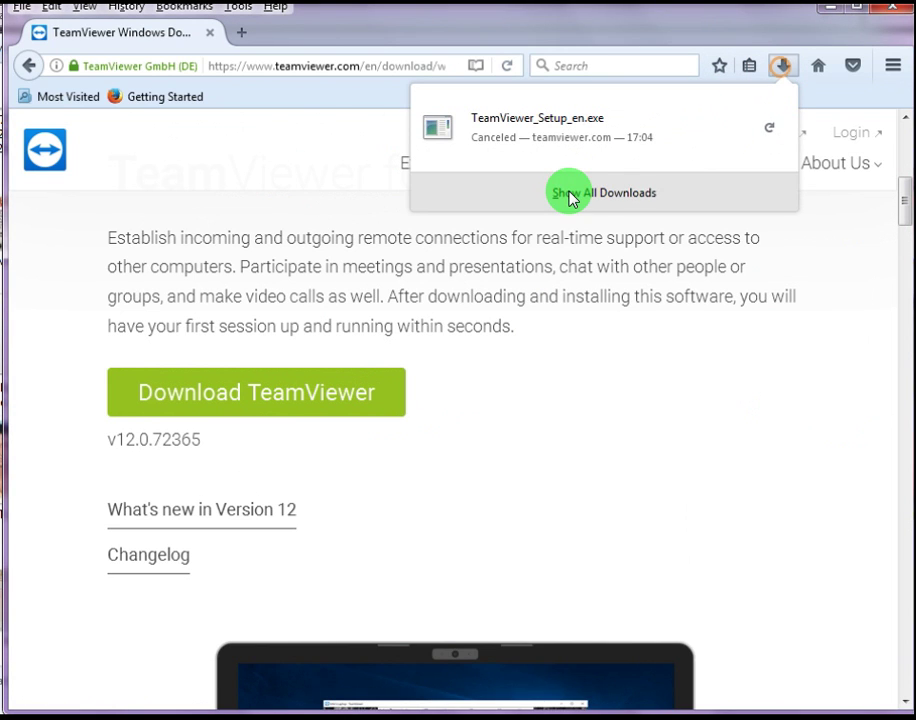
left_click(570, 193)
scroll(485, 430, "down", 3)
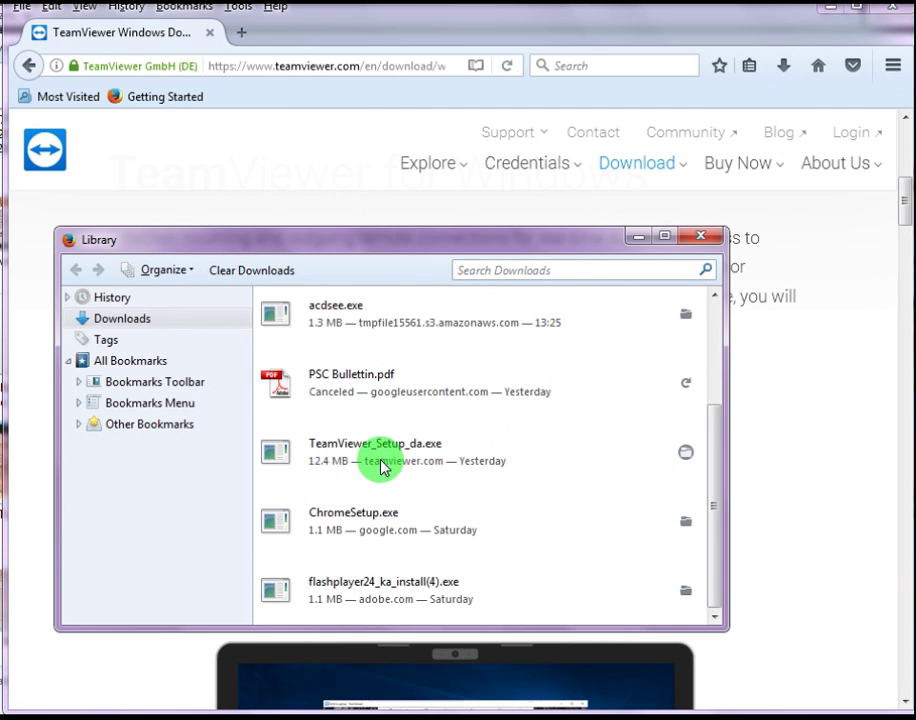
double_click(373, 455)
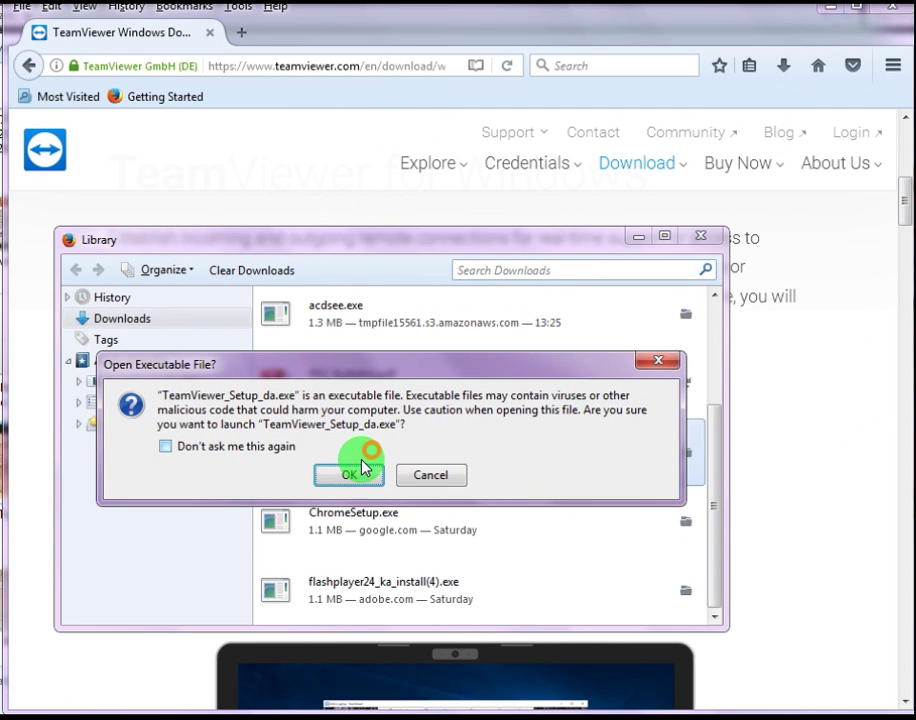
left_click(355, 476)
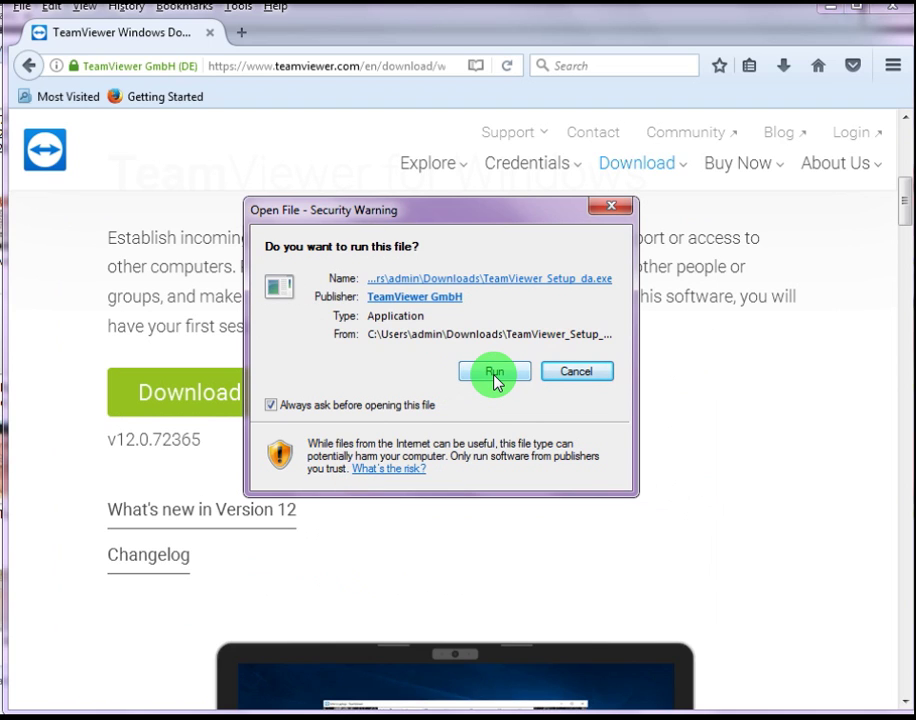
left_click(494, 373)
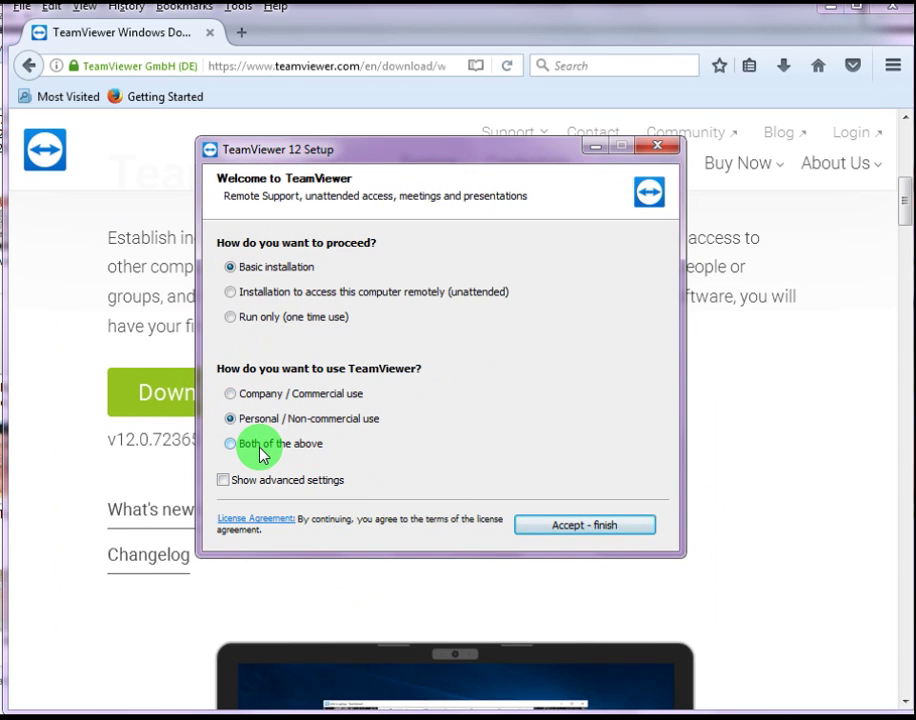
- Install TeamViewer 12 as a basic installation for personal / non-commercial use and close the downloads library
left_click(565, 530)
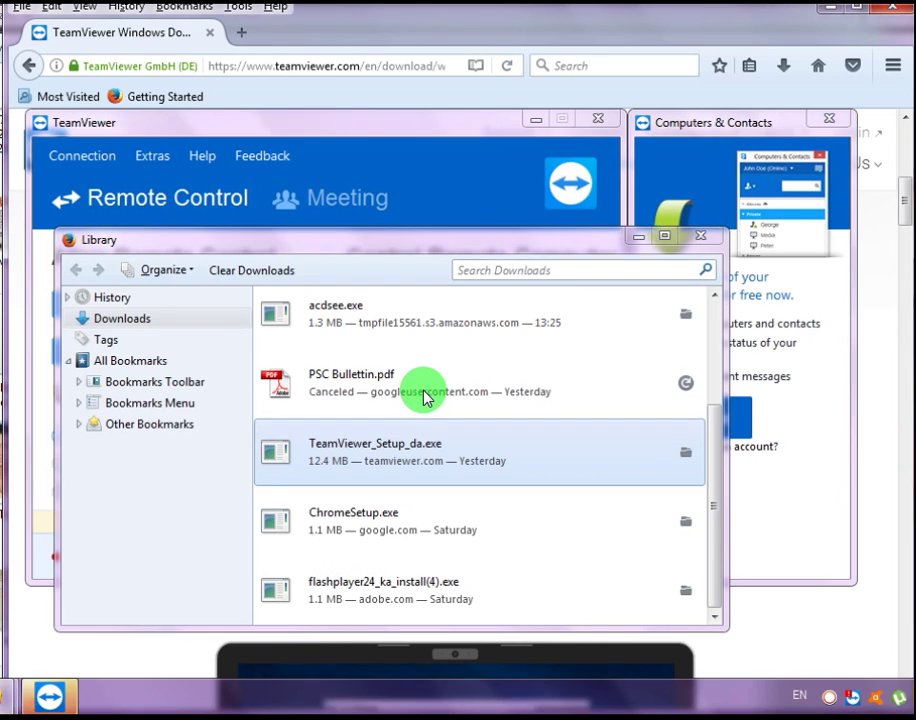
left_click(697, 237)
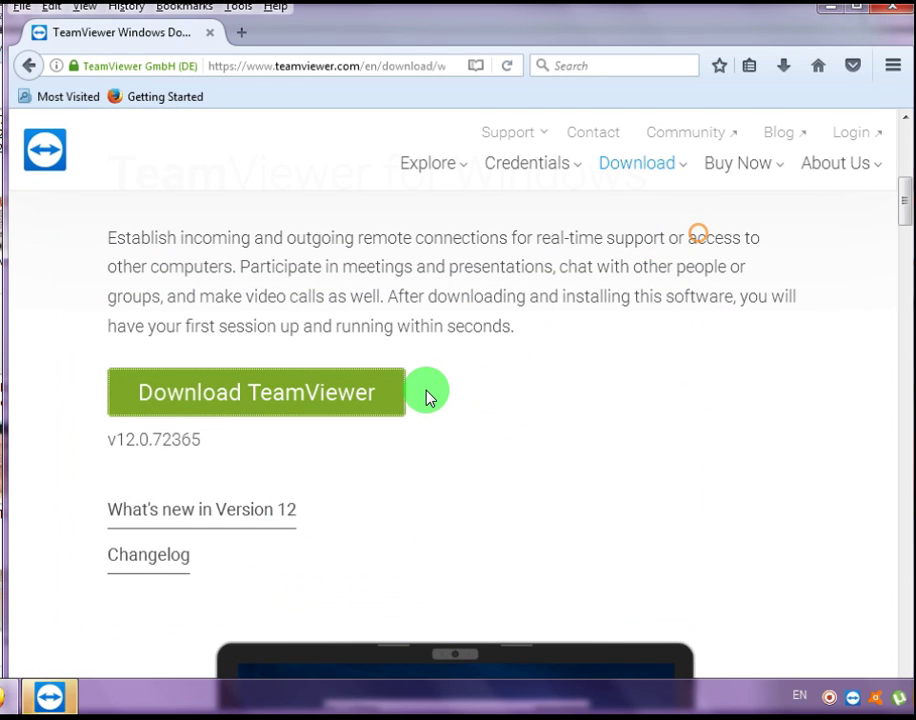
scroll(456, 405, "down", 4)
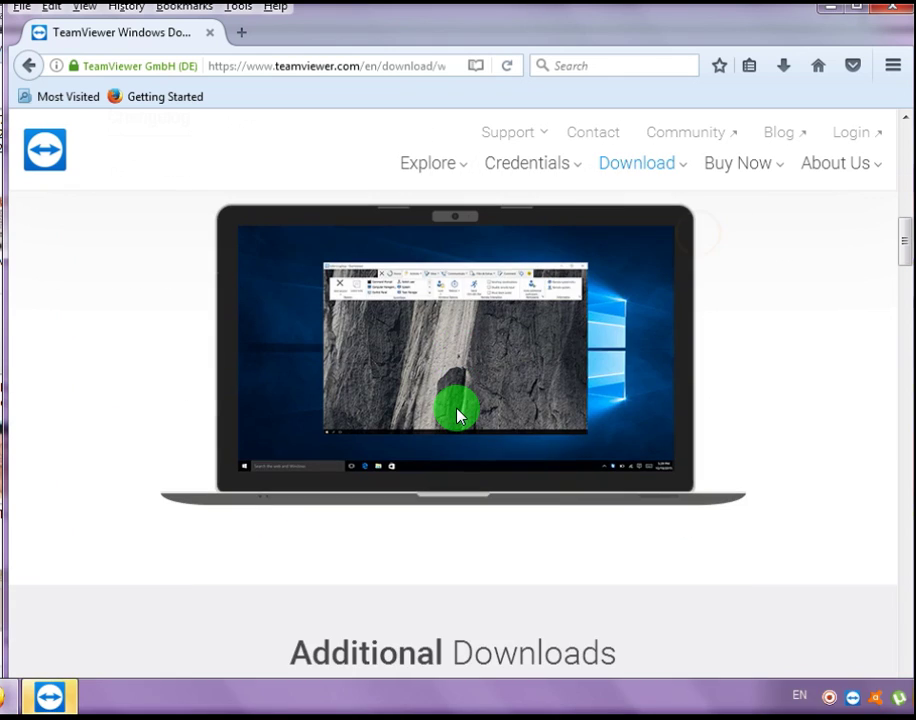
scroll(458, 410, "up", 7)
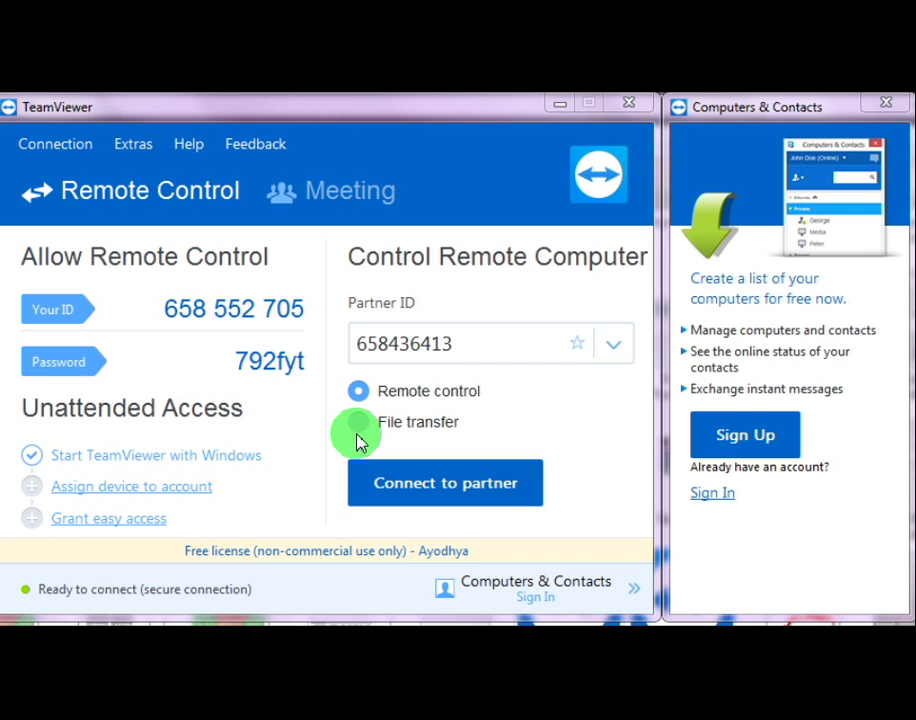
- Try to connect to the phone in Remote control mode with the partner ID already filled in
left_click_drag(466, 345, 352, 347)
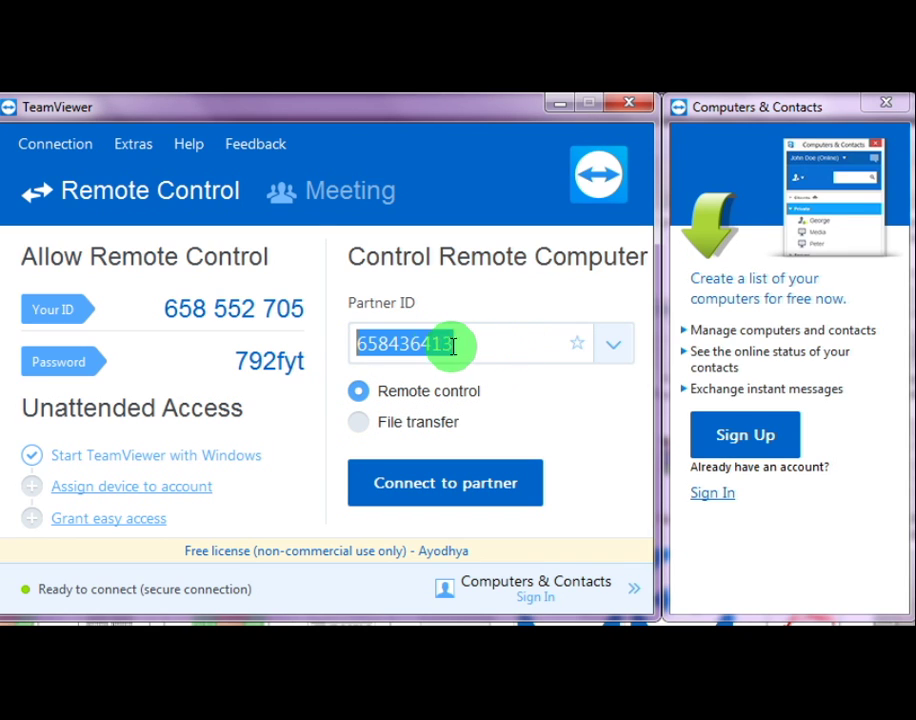
left_click(450, 487)
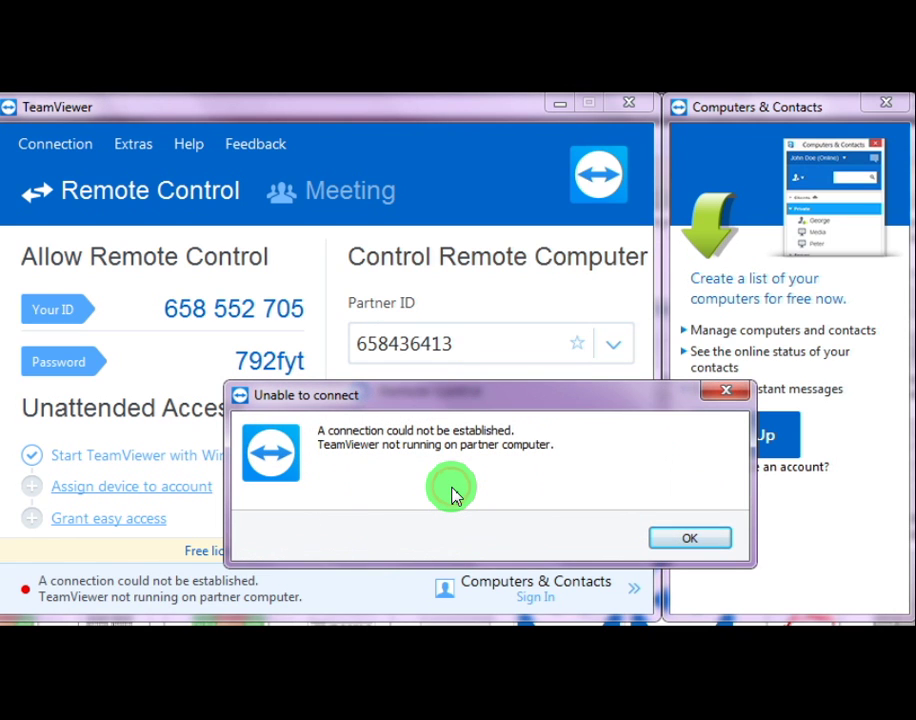
left_click(716, 540)
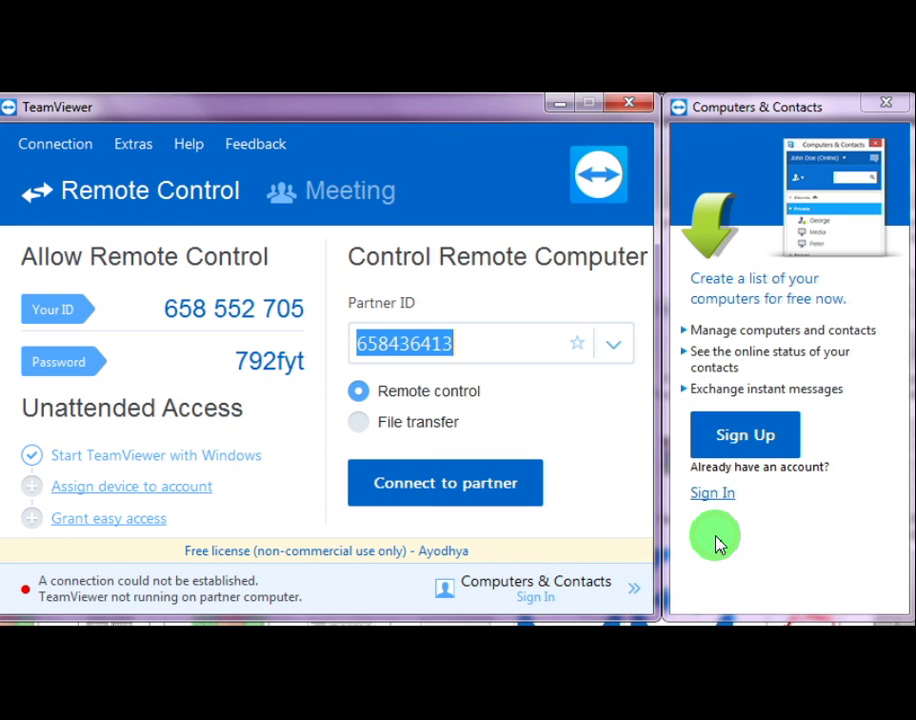
left_click(489, 486)
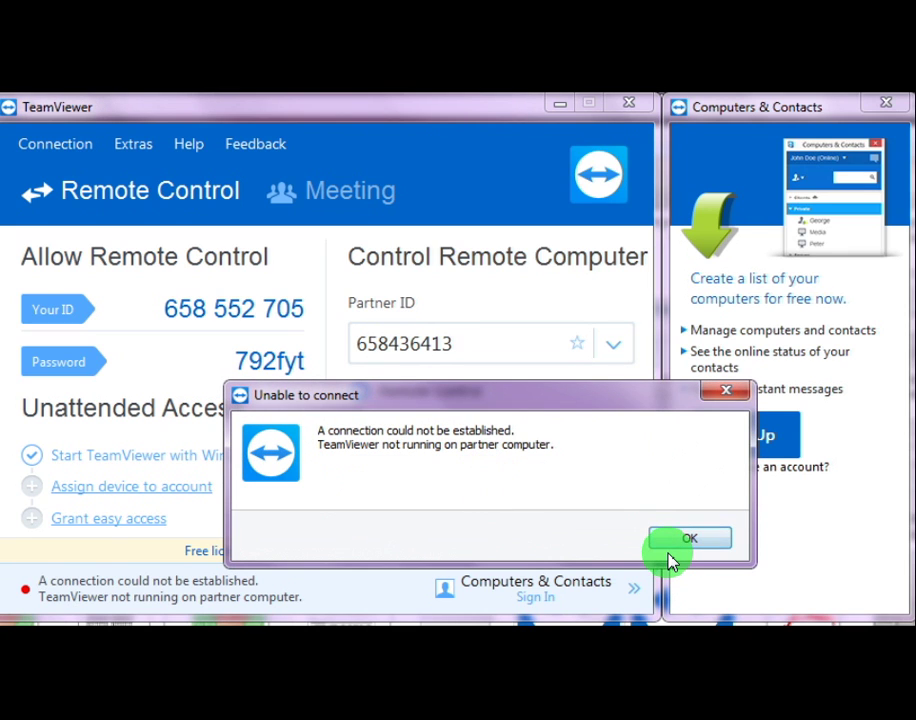
left_click(675, 541)
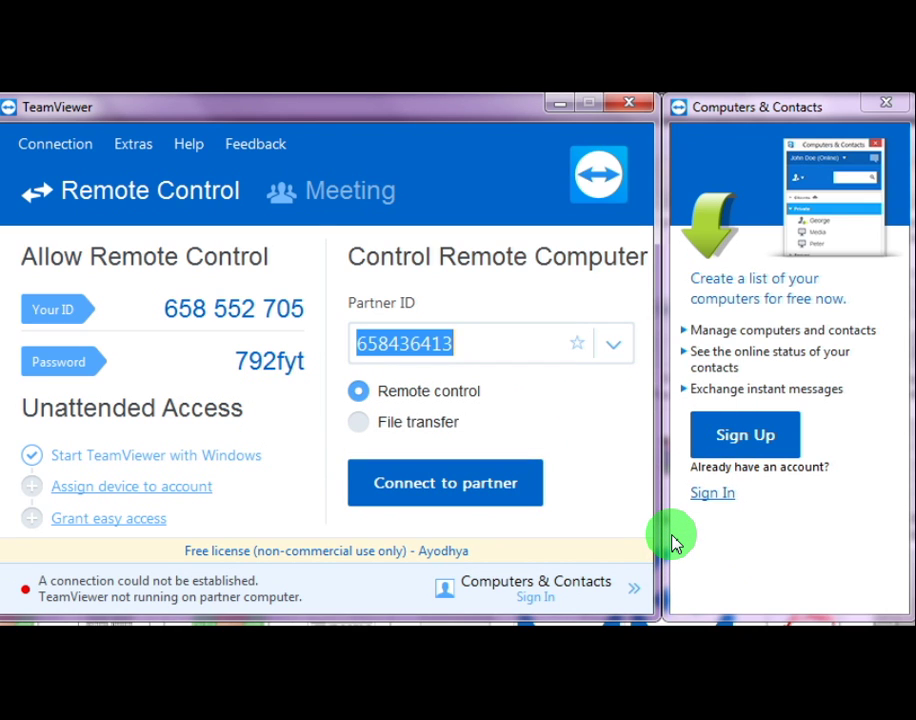
- Connect to the partner phone, start remote control, and move its screen into a separate tab
left_click(466, 494)
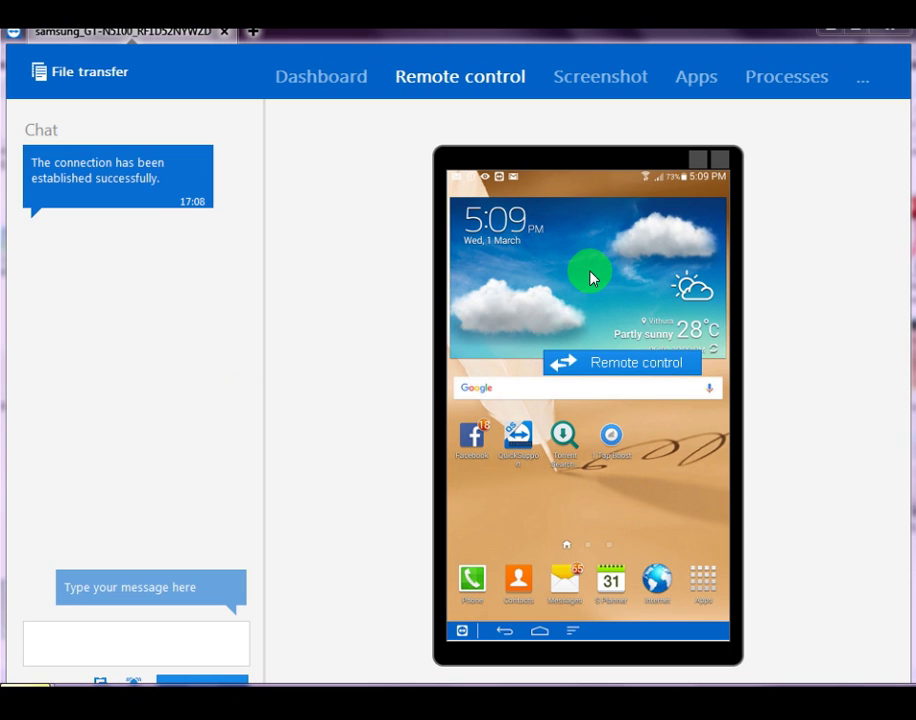
scroll(590, 278, "down", 2)
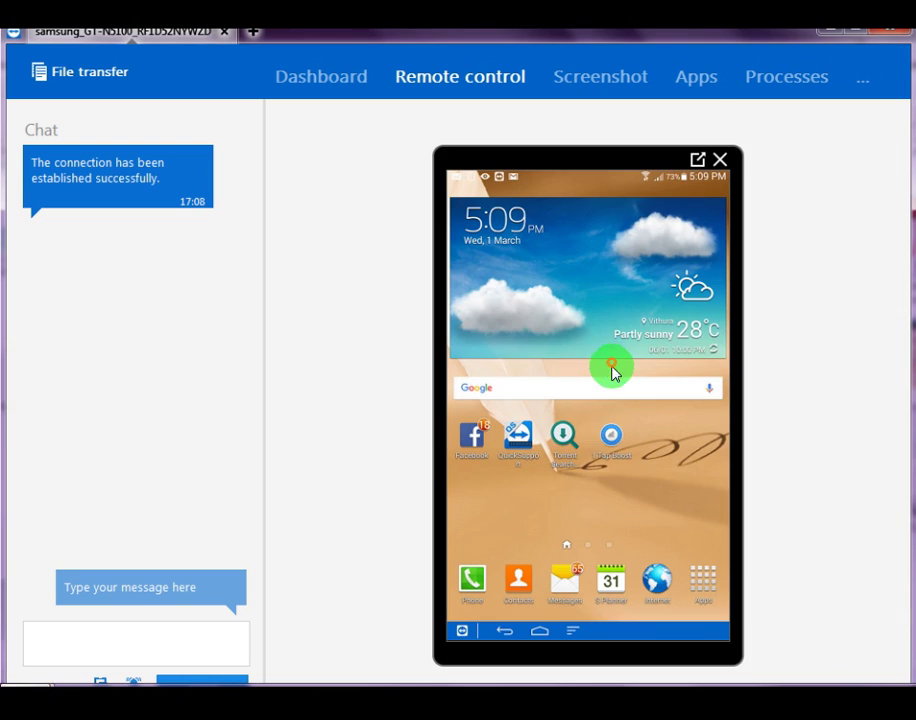
left_click(697, 160)
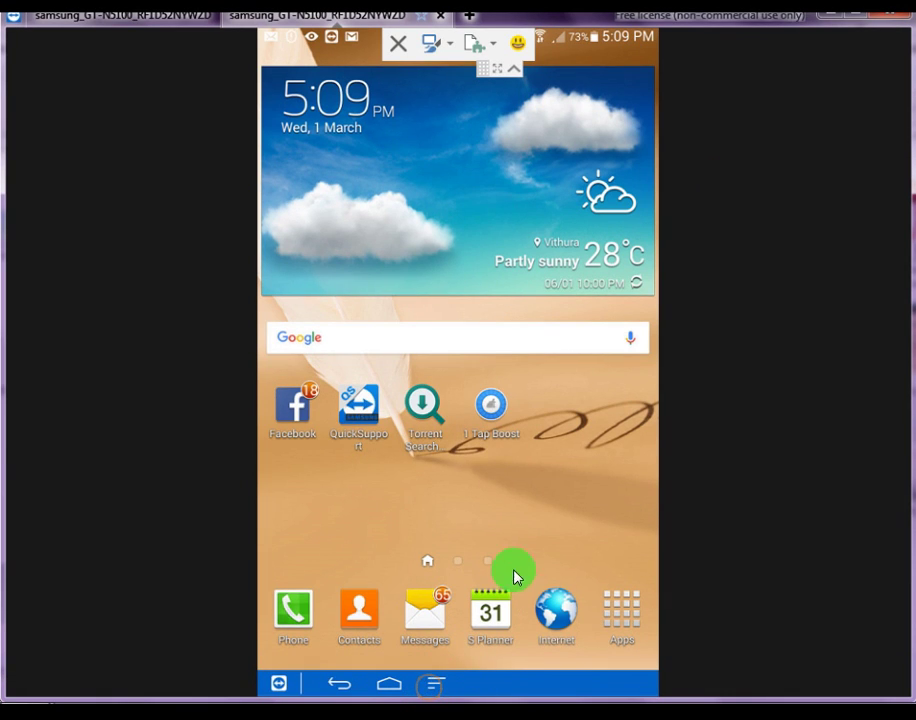
- Browse the remote phone's app drawer to the Settings app and open it
left_click(626, 620)
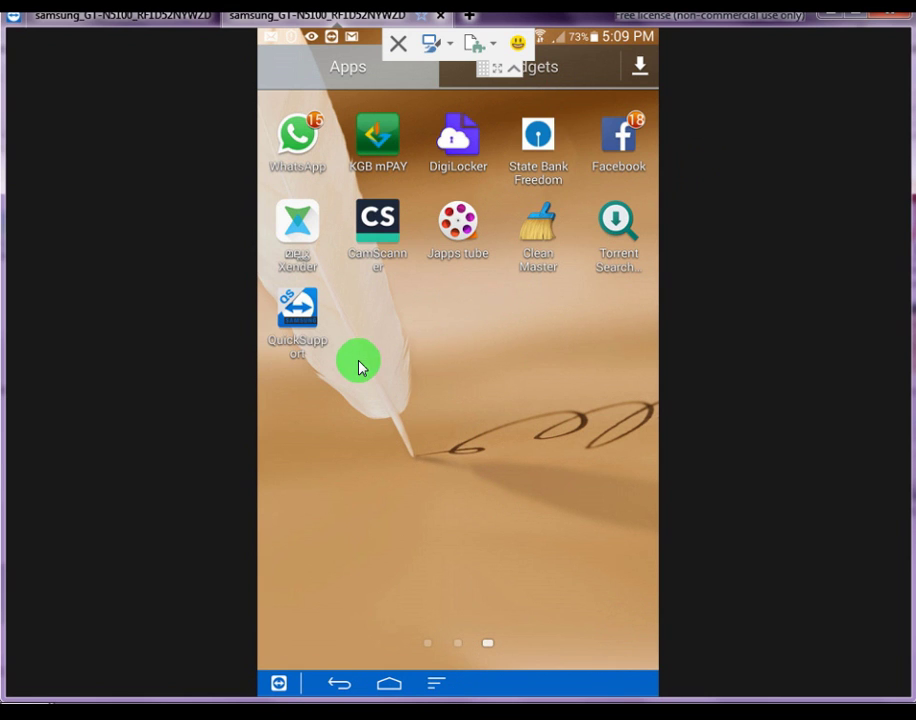
left_click_drag(360, 366, 590, 397)
left_click_drag(542, 239, 542, 235)
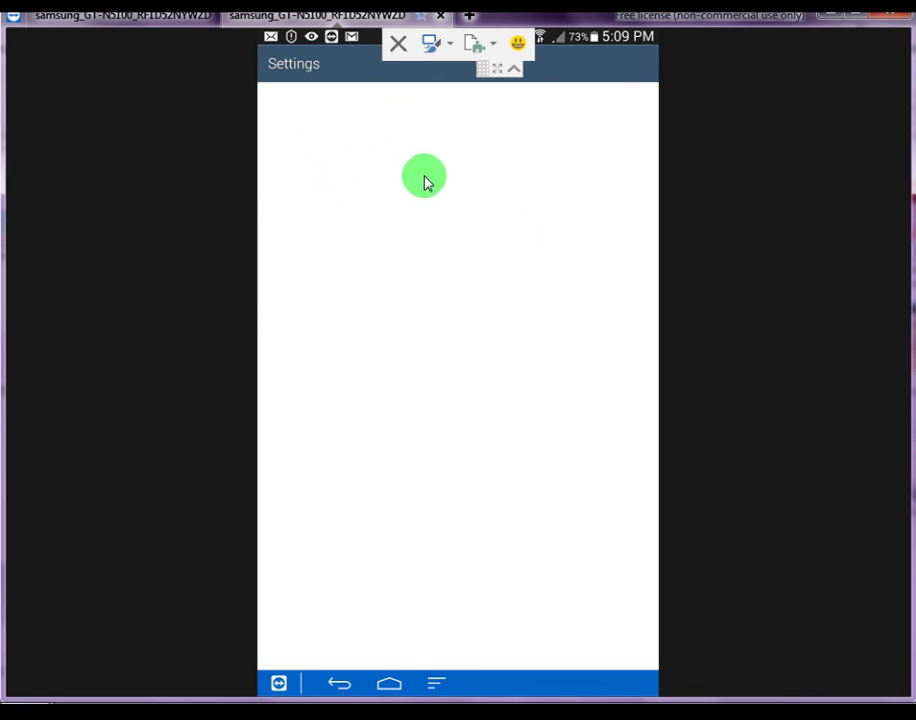
- Look through the remote phone's settings list from the device options to the system section, and return to the app drawer
scroll(374, 405, "down", 5)
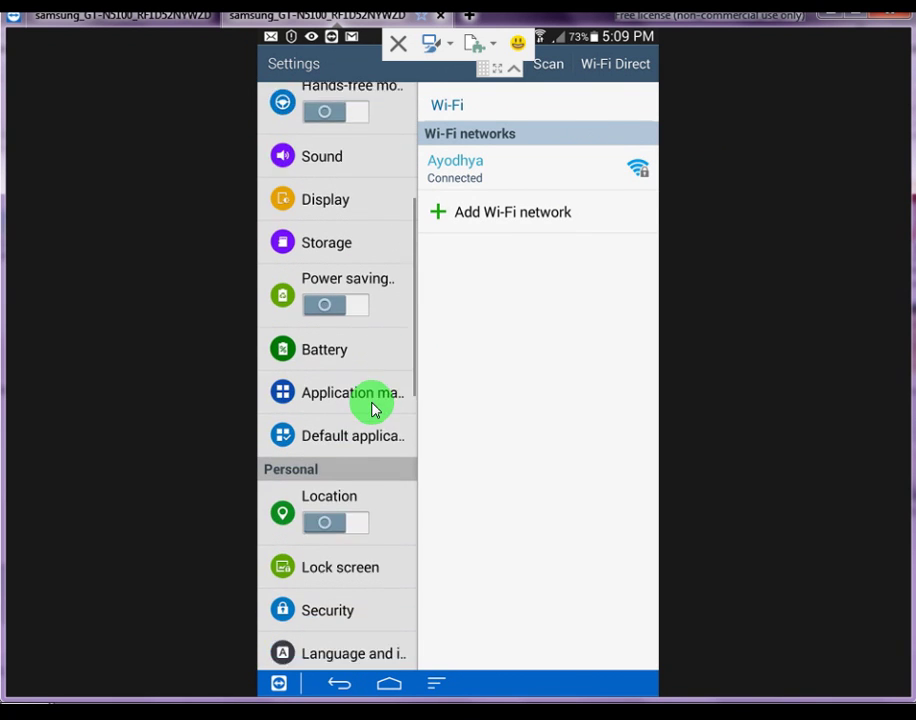
scroll(374, 405, "down", 5)
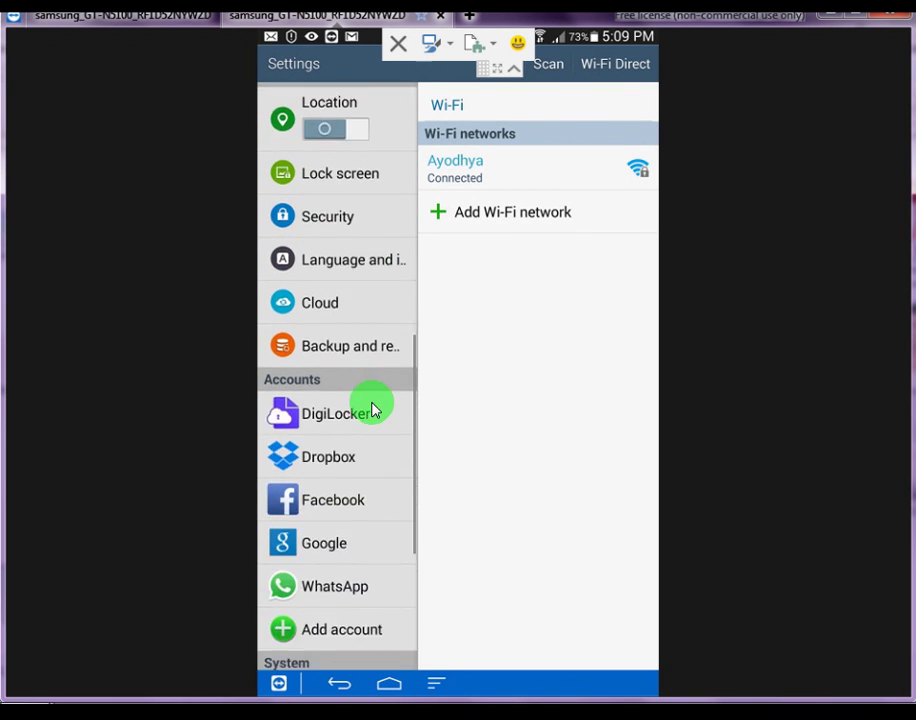
scroll(372, 407, "down", 5)
scroll(370, 407, "up", 6)
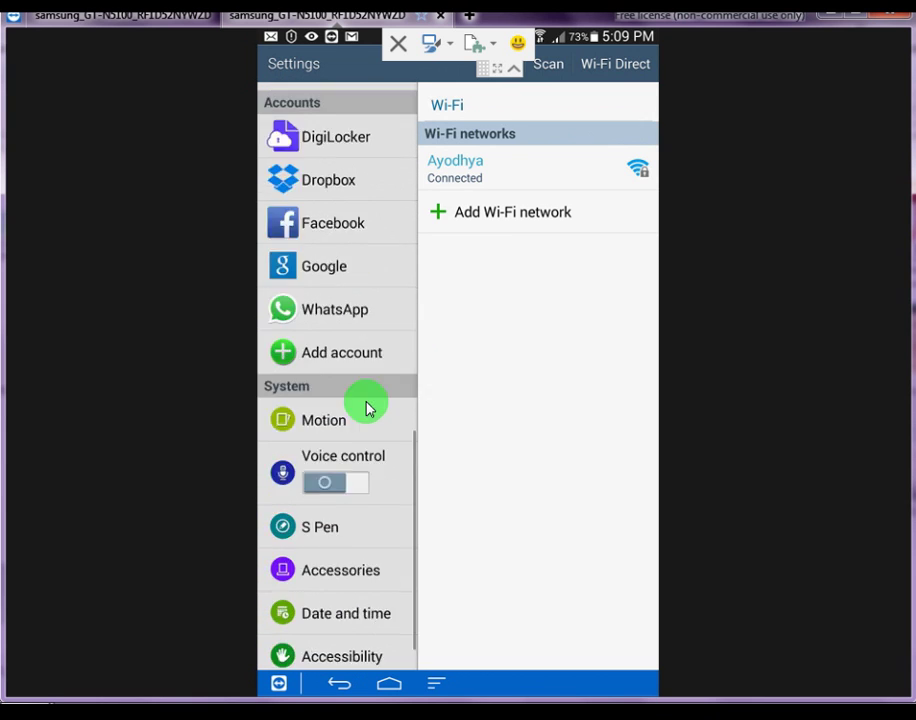
scroll(348, 372, "up", 5)
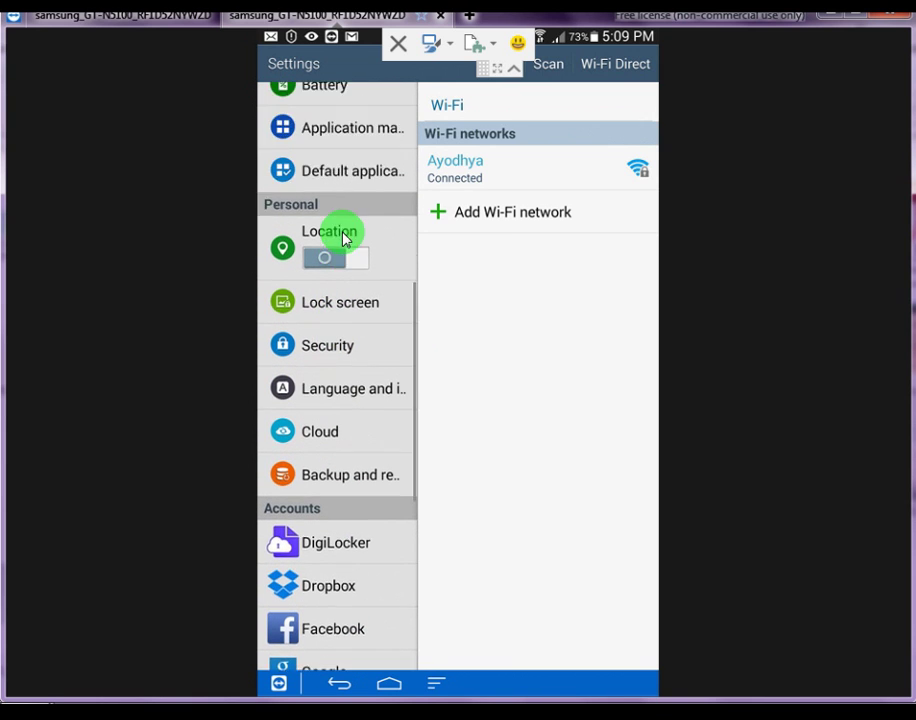
scroll(330, 232, "up", 3)
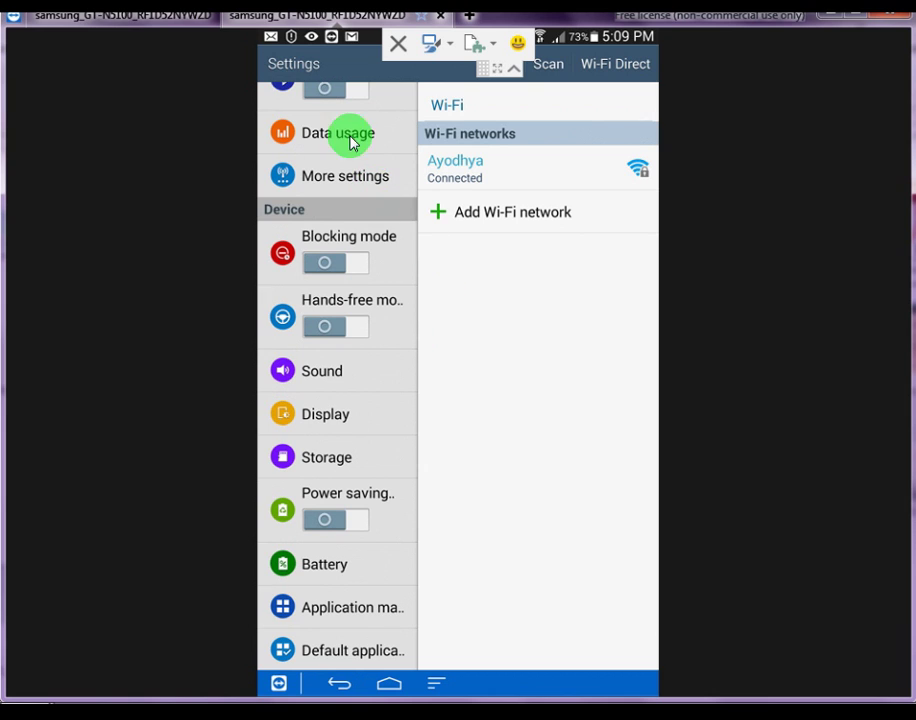
left_click(340, 684)
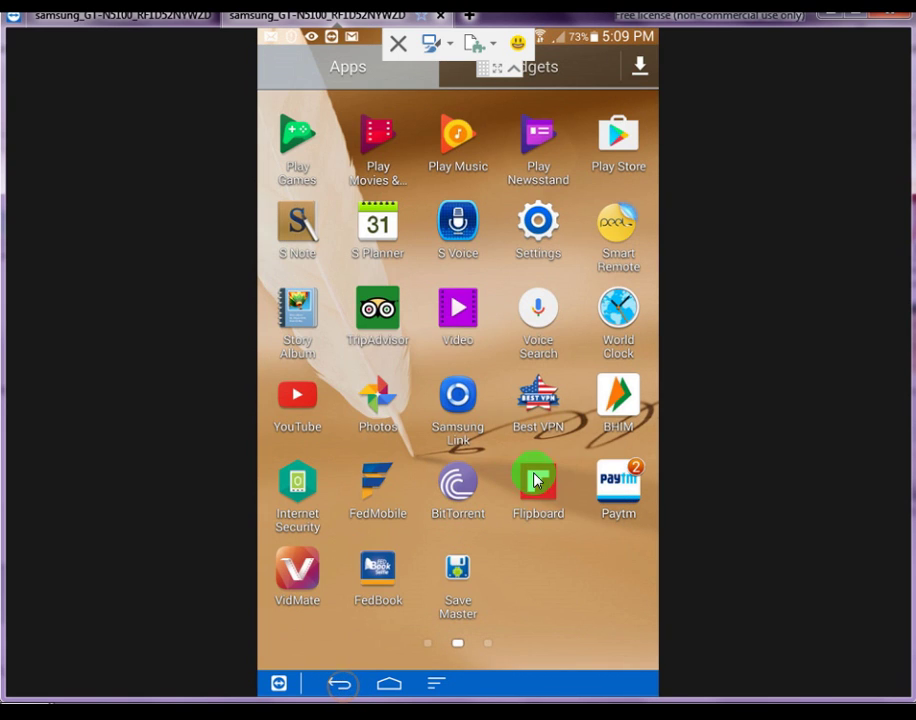
- Open Flipboard on the remote phone and go back to the app drawer from its welcome page
left_click(557, 524)
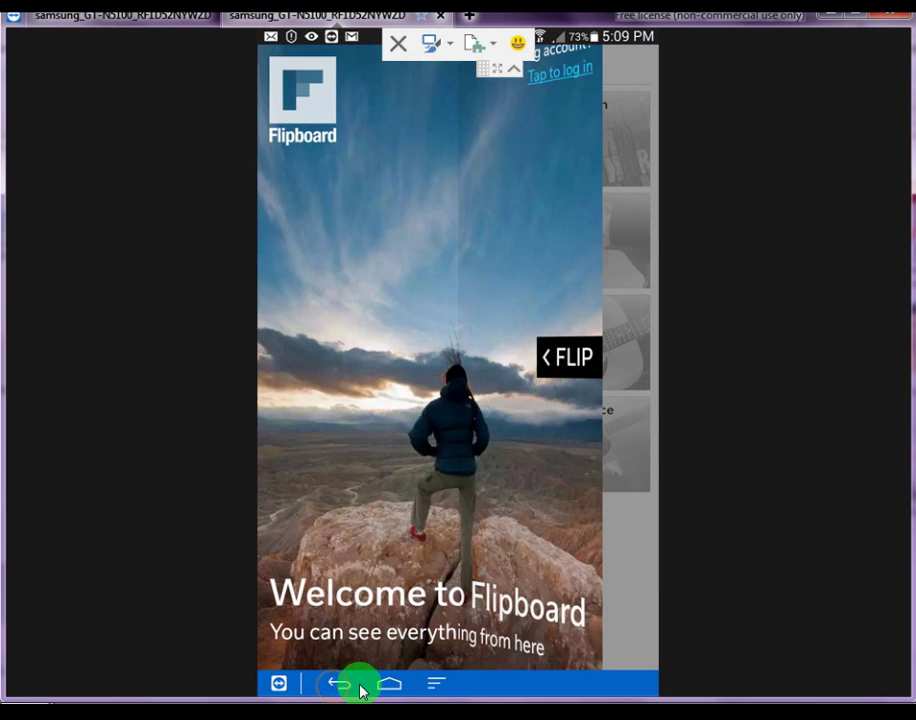
left_click(340, 684)
left_click(455, 558)
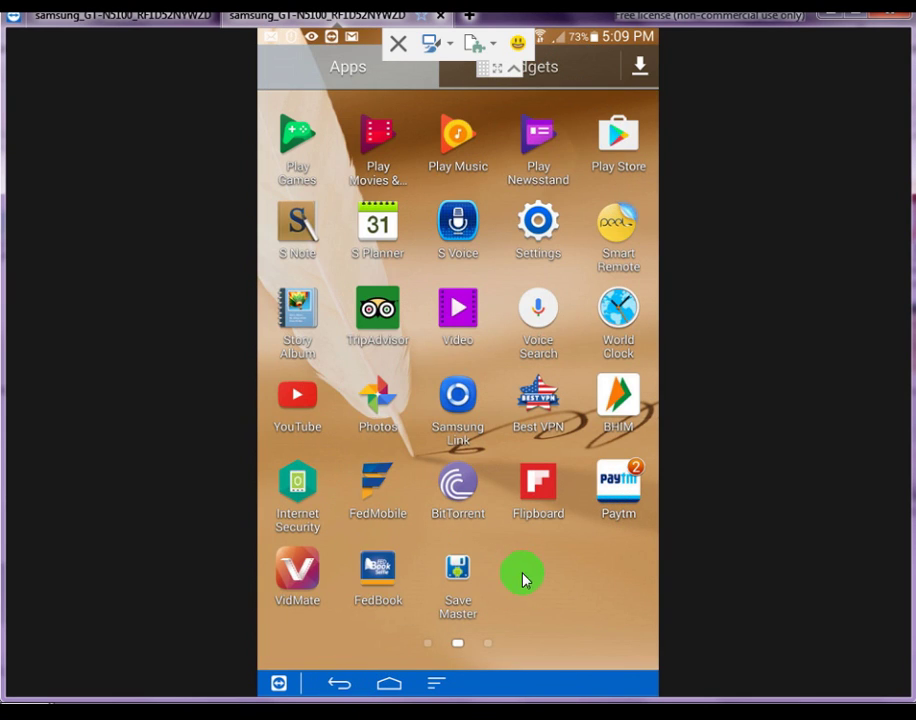
- Browse the app drawer pages around to the first one and open My Files
left_click_drag(550, 582, 298, 583)
left_click_drag(457, 557, 655, 560)
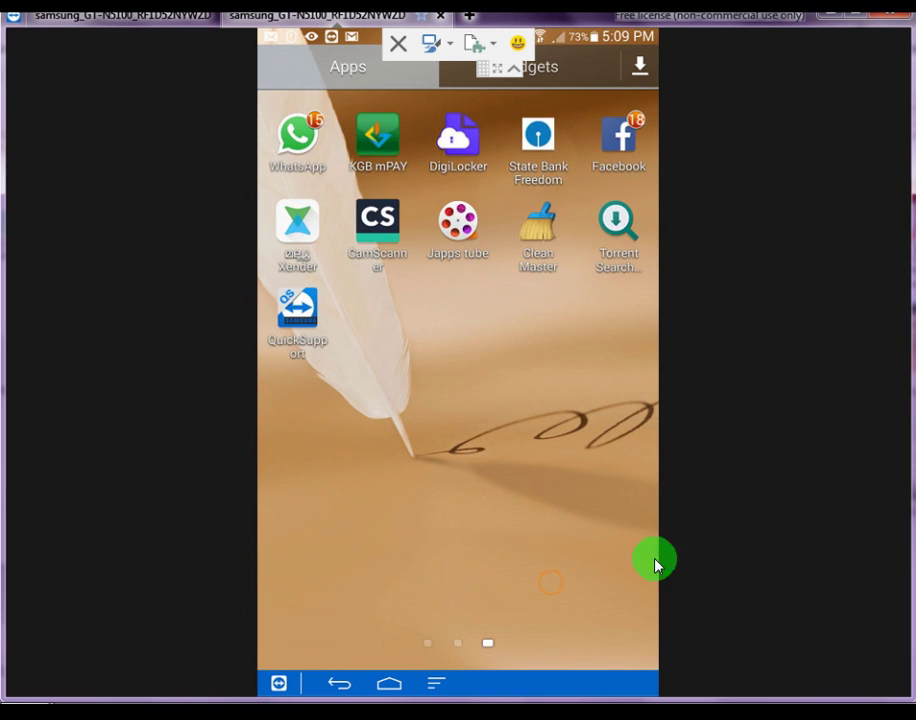
left_click_drag(478, 540, 320, 556)
left_click_drag(481, 546, 440, 564)
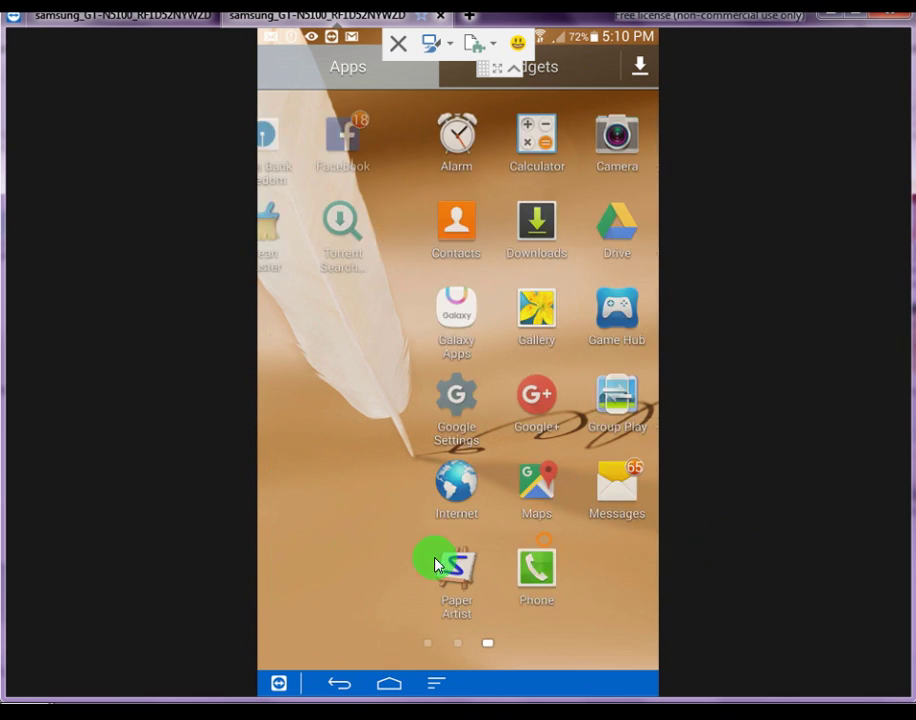
left_click(621, 486)
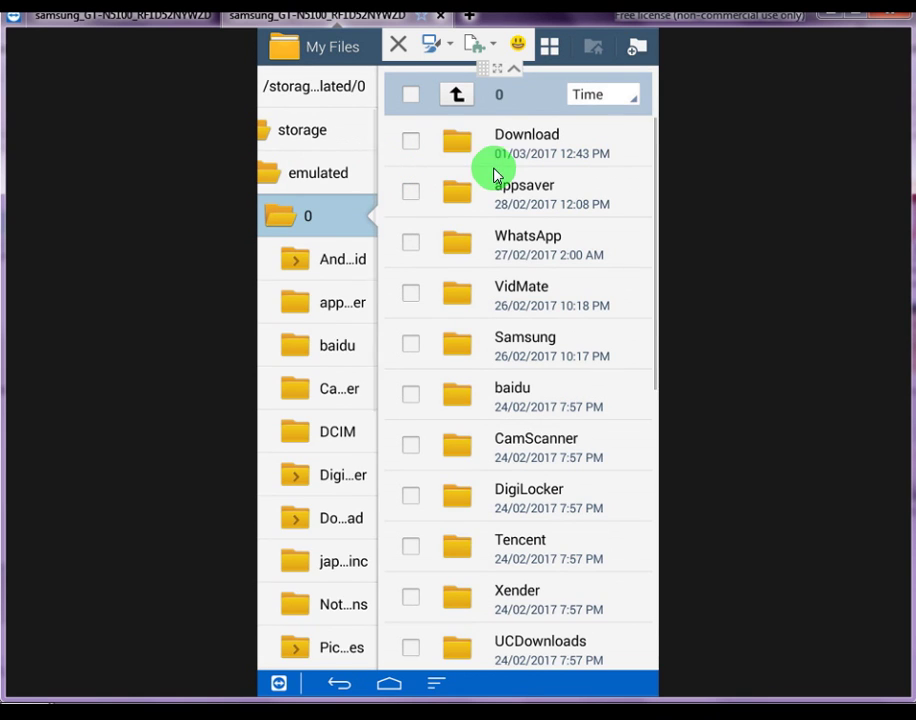
- Play the 2.2 GB Kanthaswamy .mkv video from the nested folders in Download, using the purple Video Player just once
left_click(512, 155)
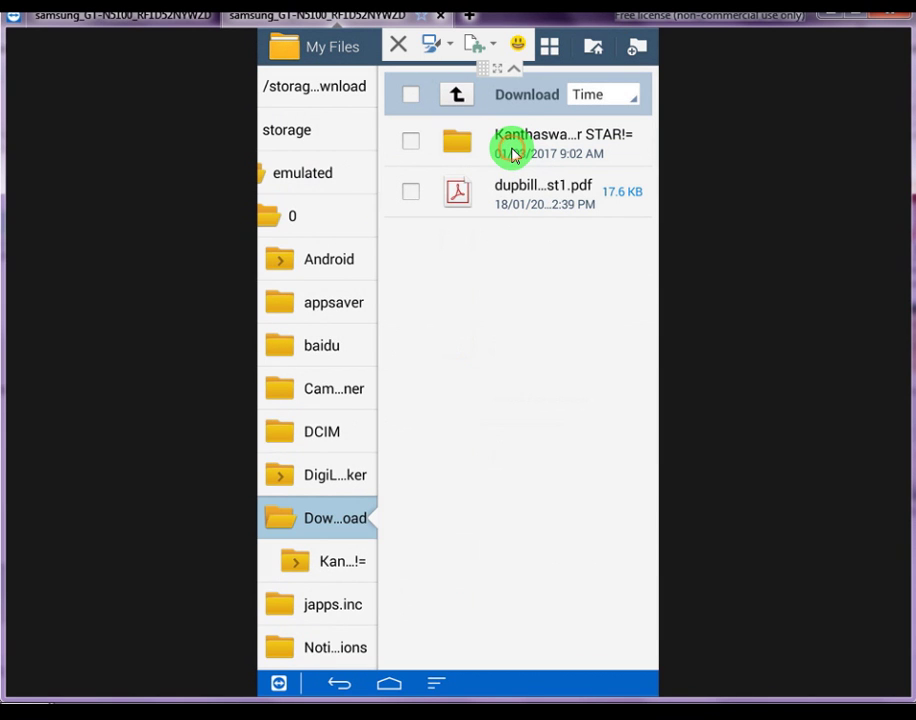
left_click(518, 146)
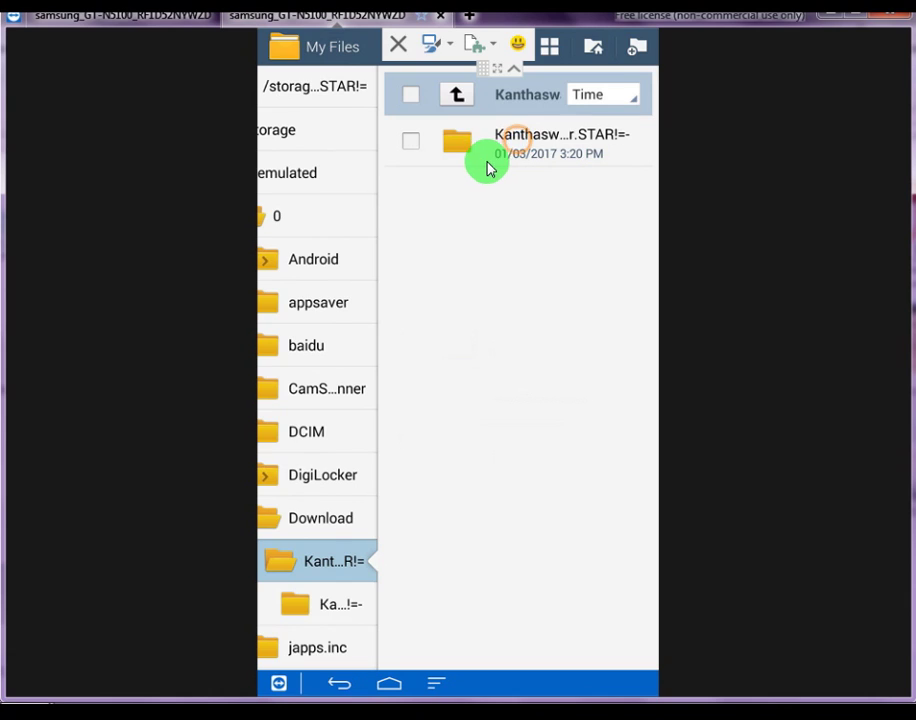
left_click(502, 150)
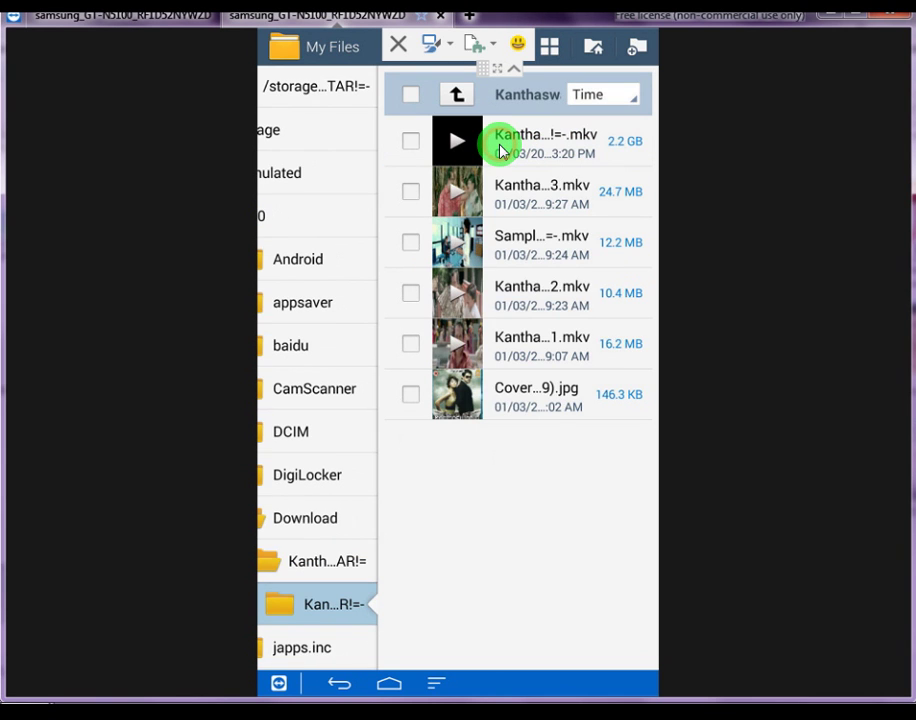
left_click(503, 146)
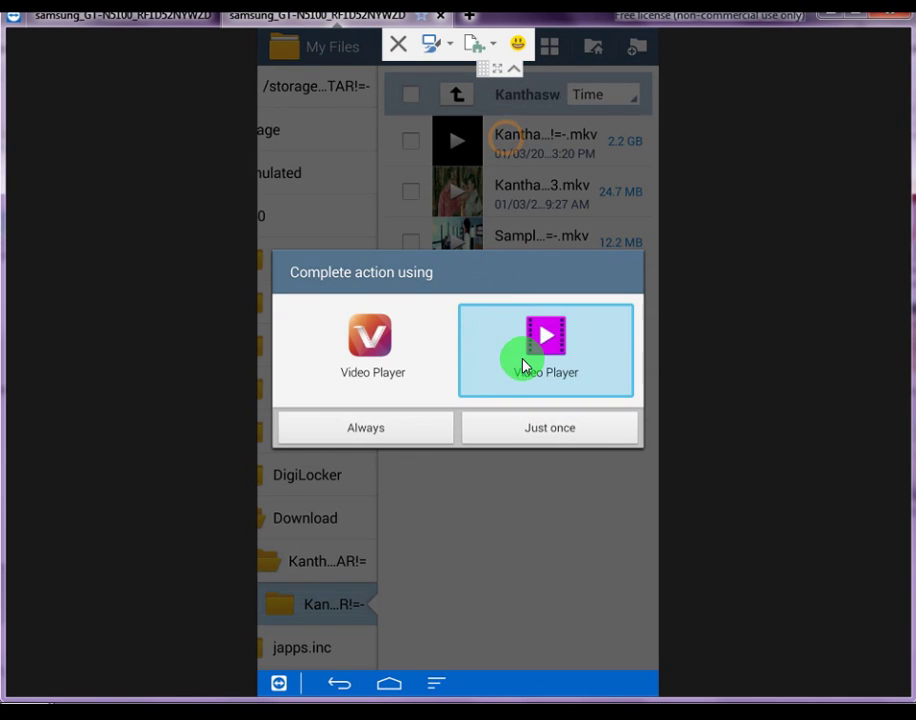
left_click(548, 355)
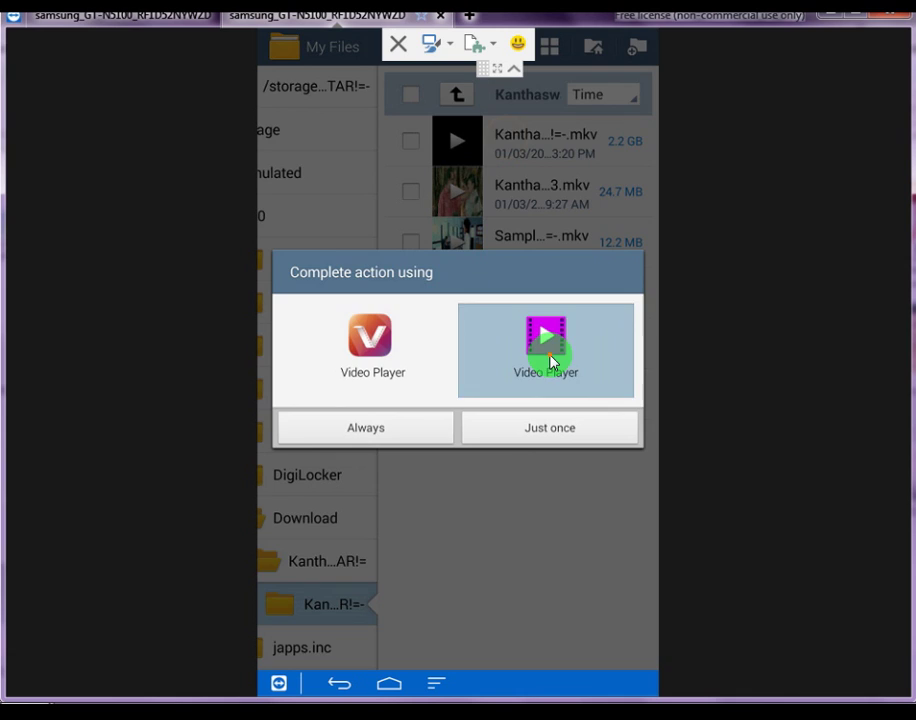
left_click(548, 436)
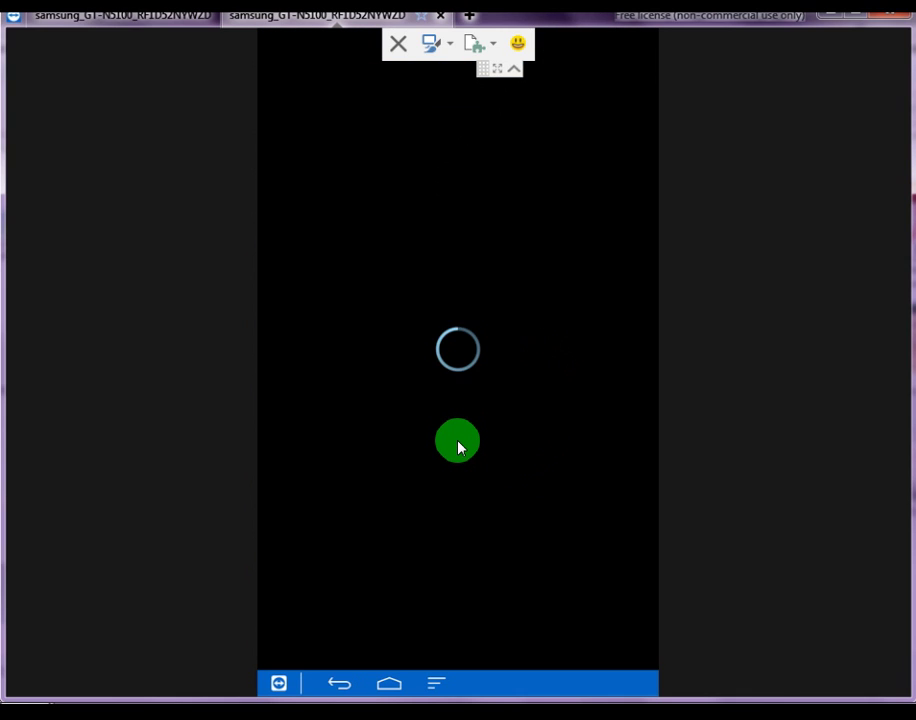
- Show the playback controls and skip the video ahead to about 00:50 and on to about 01:07
left_click(453, 544)
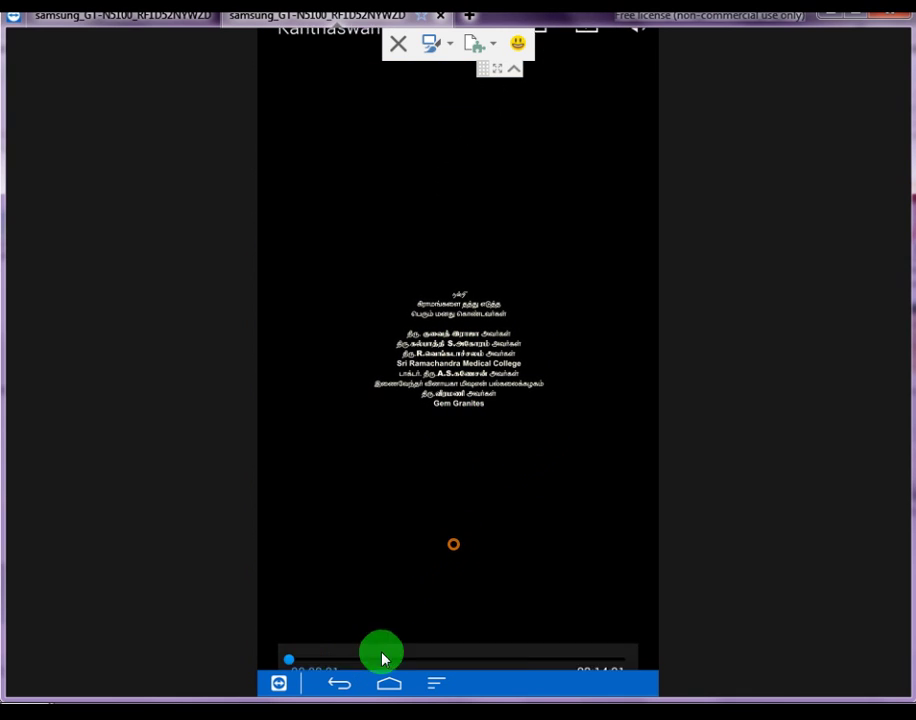
left_click(372, 600)
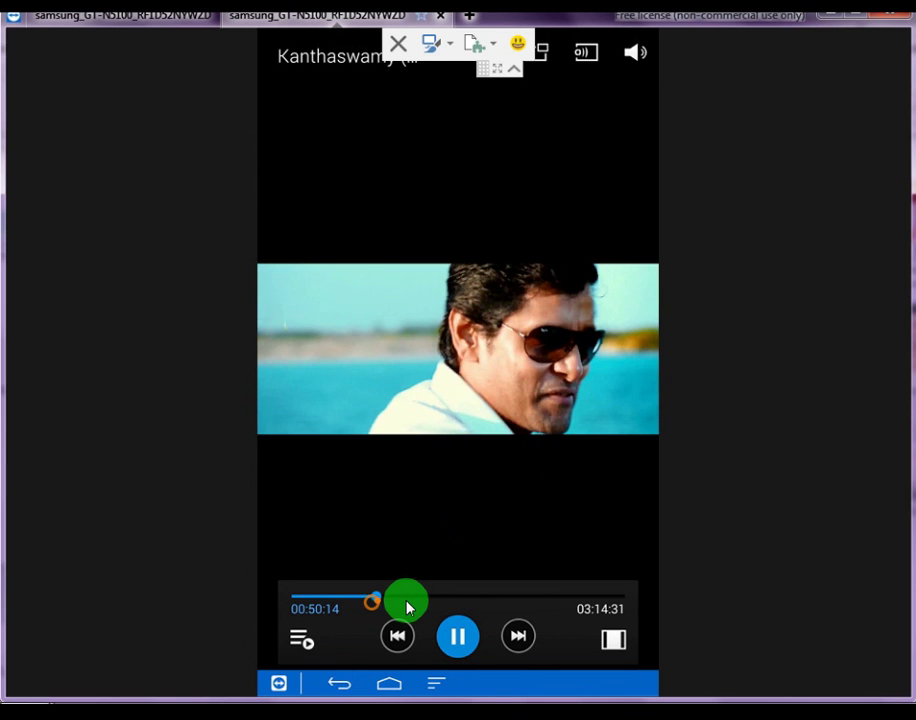
left_click(407, 603)
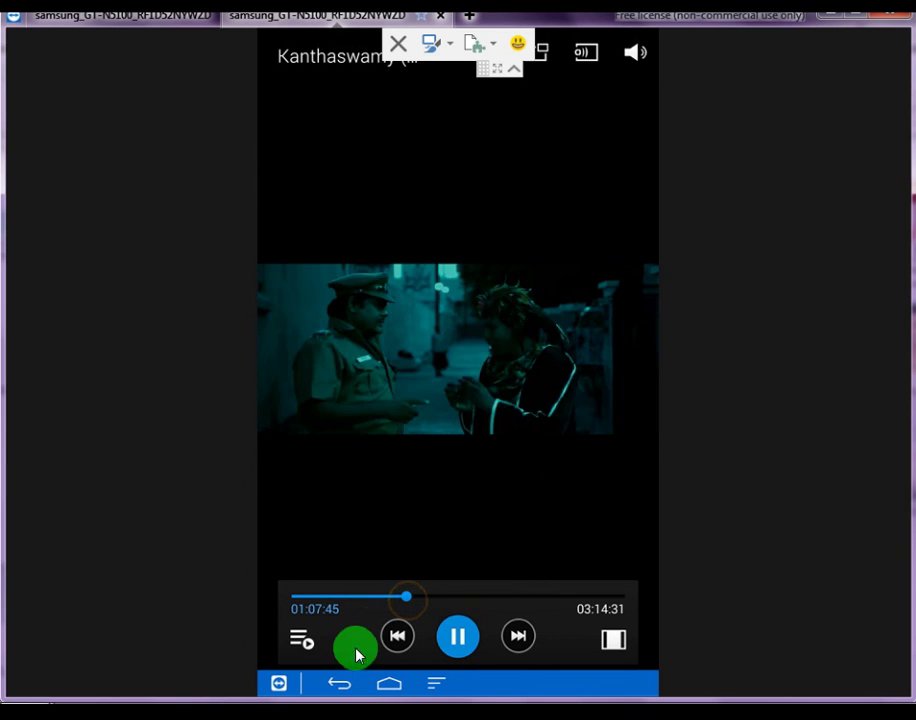
- Close the video and back out of the Download folders and My Files to the app drawer
left_click(342, 684)
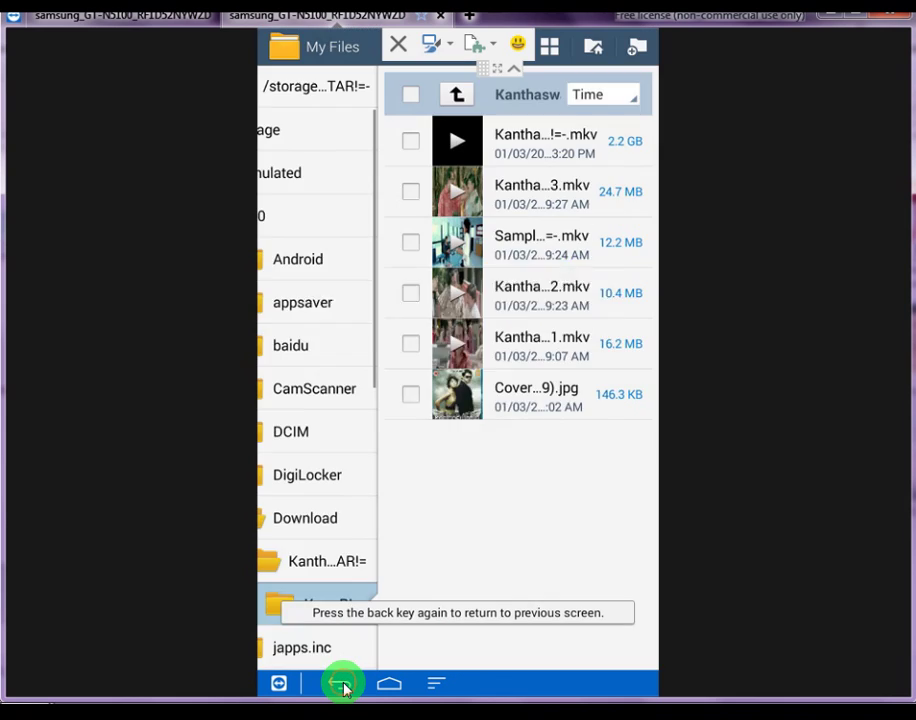
left_click(342, 684)
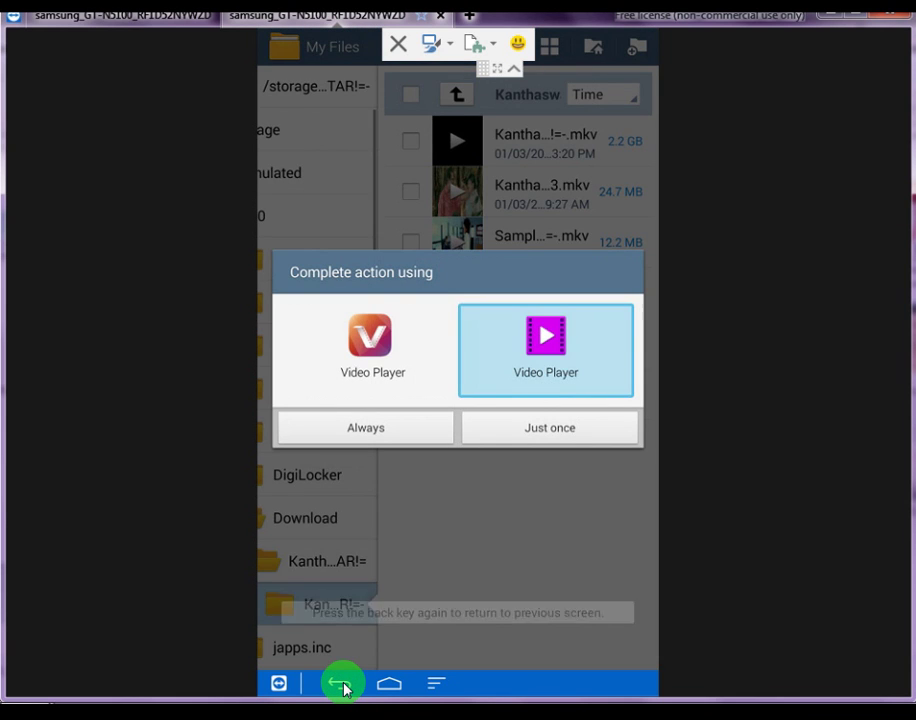
left_click(342, 684)
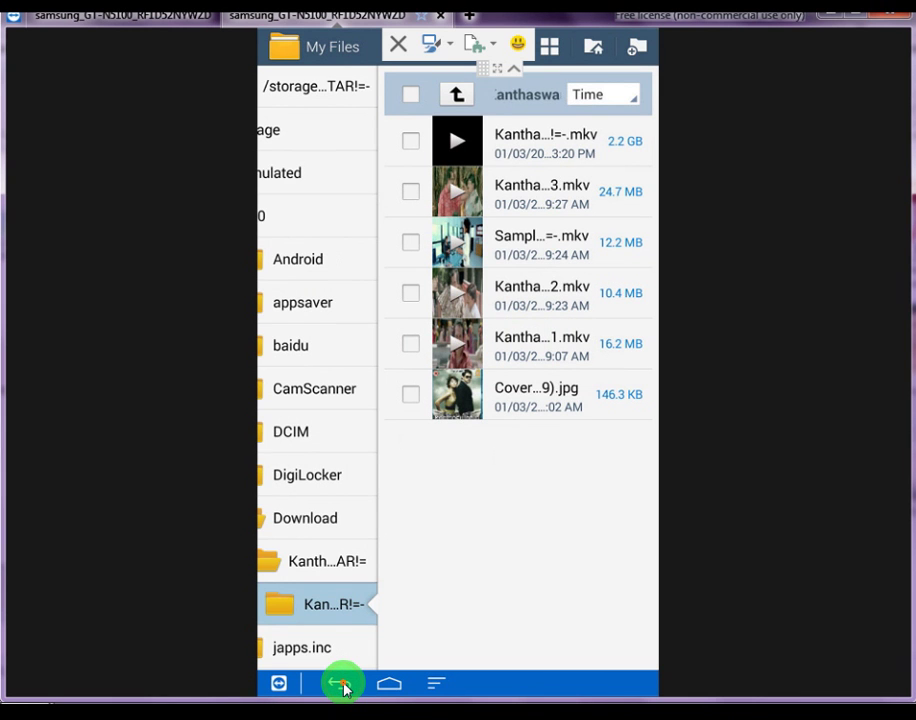
left_click(342, 684)
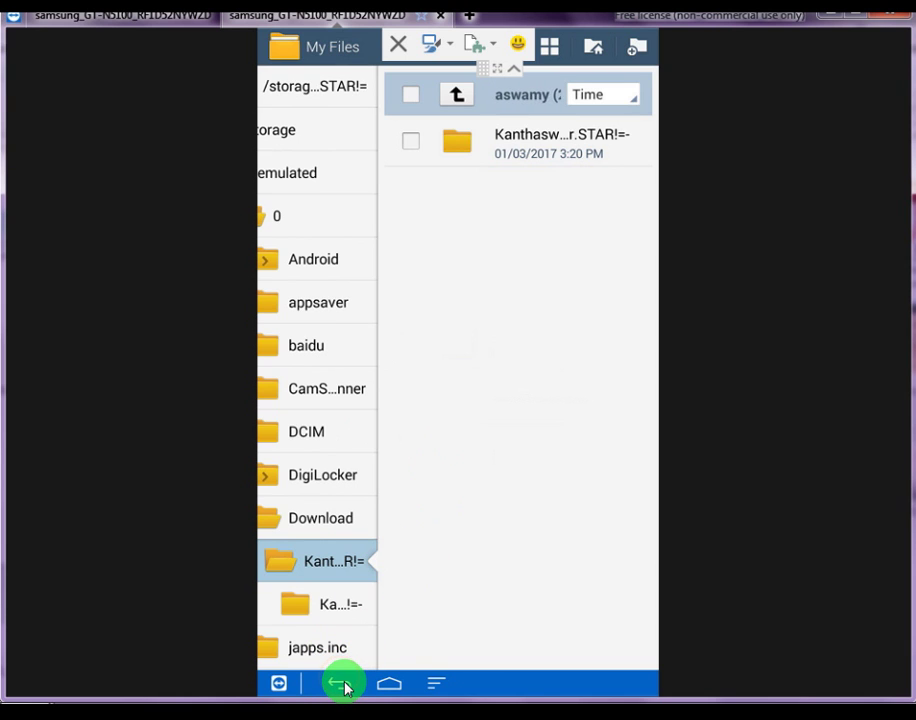
left_click(342, 684)
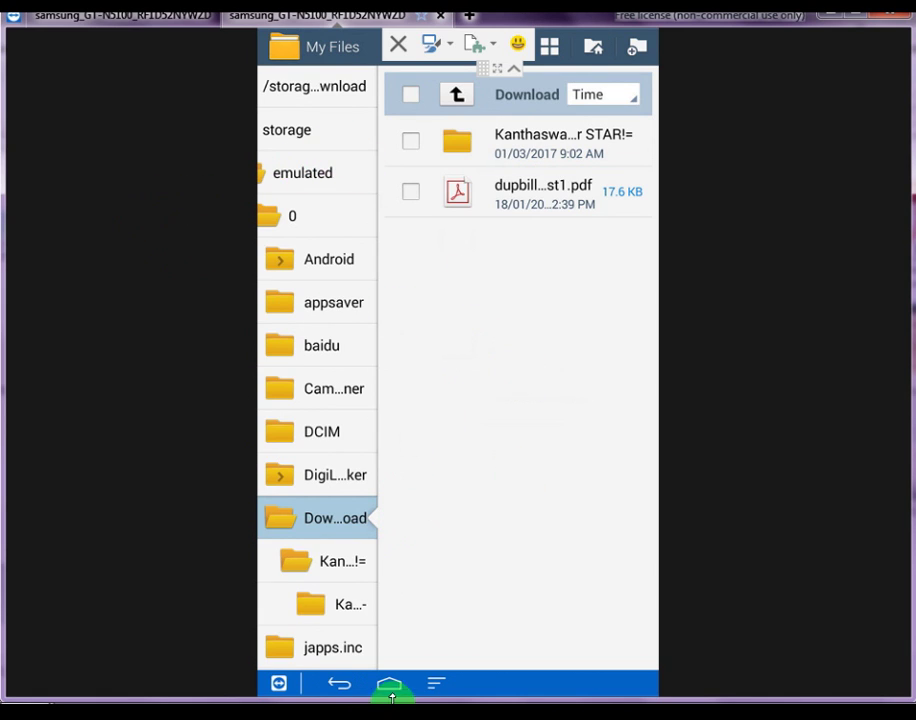
left_click(340, 686)
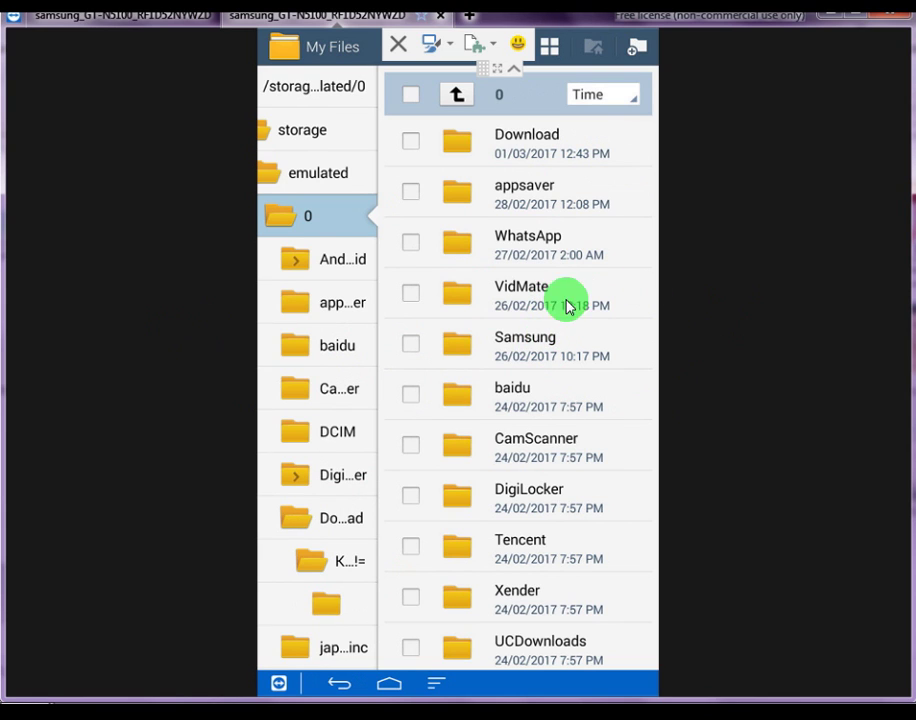
left_click(341, 685)
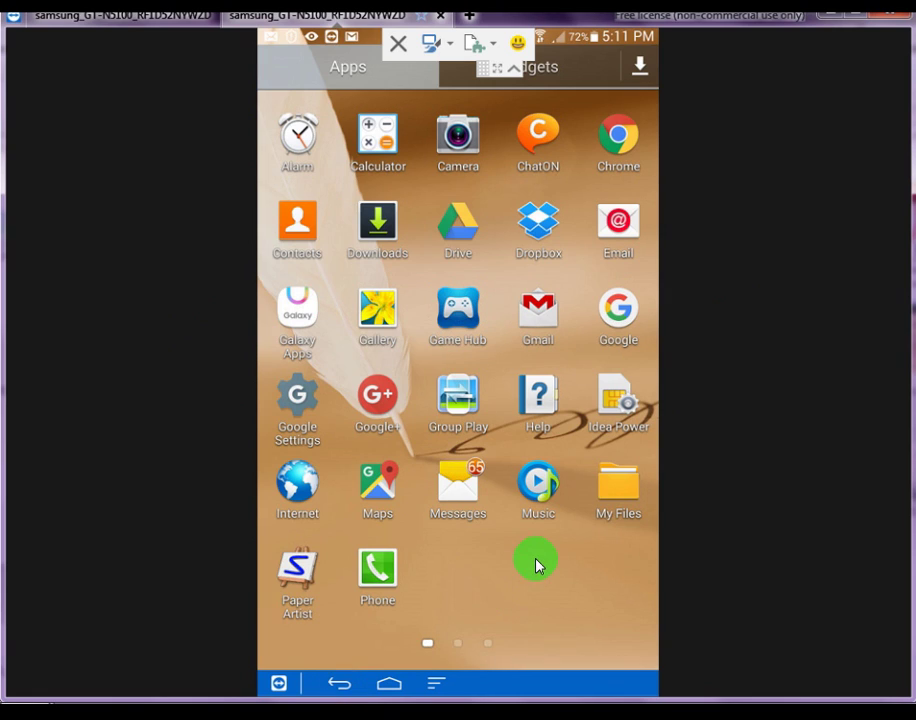